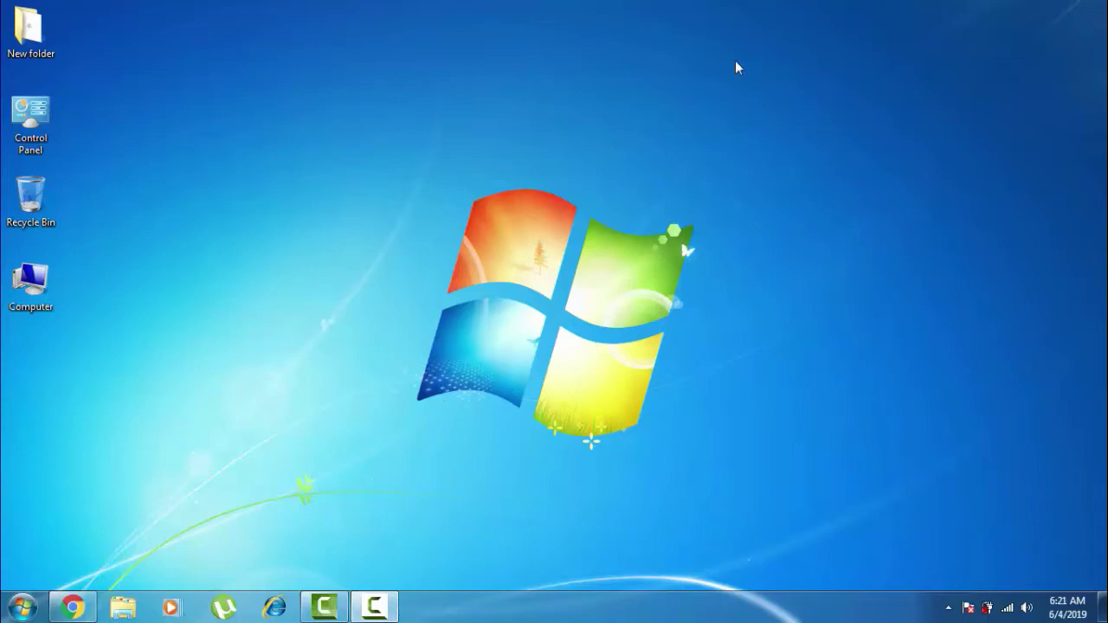
# Step: Look over the computer's drives and the contents of the data (D:) drive, and close the window
pyautogui.doubleClick(21, 310)
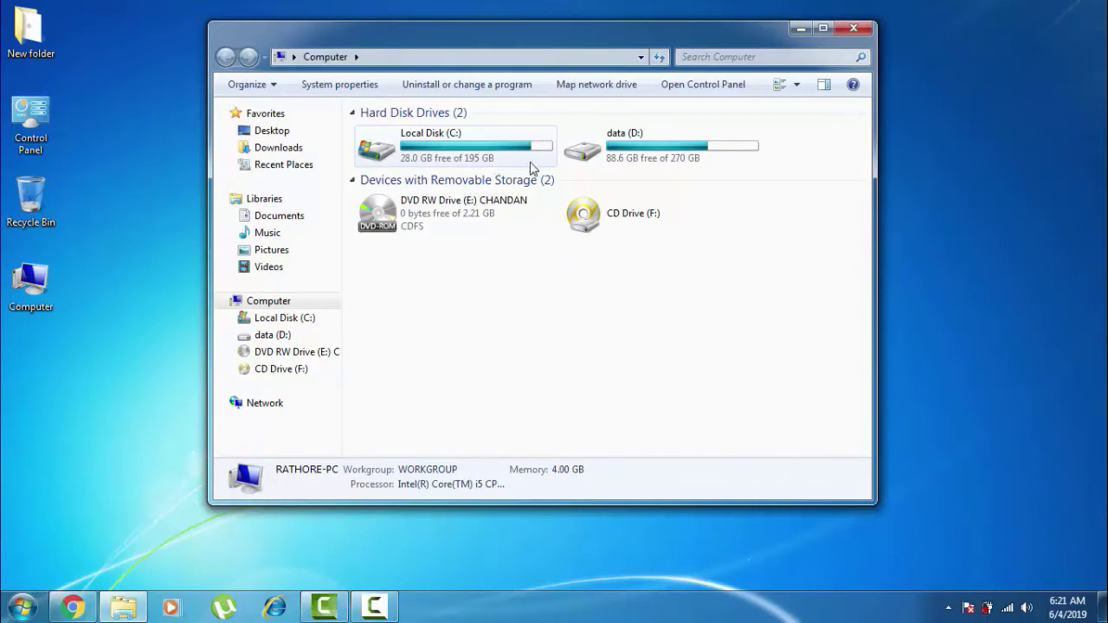
pyautogui.doubleClick(656, 147)
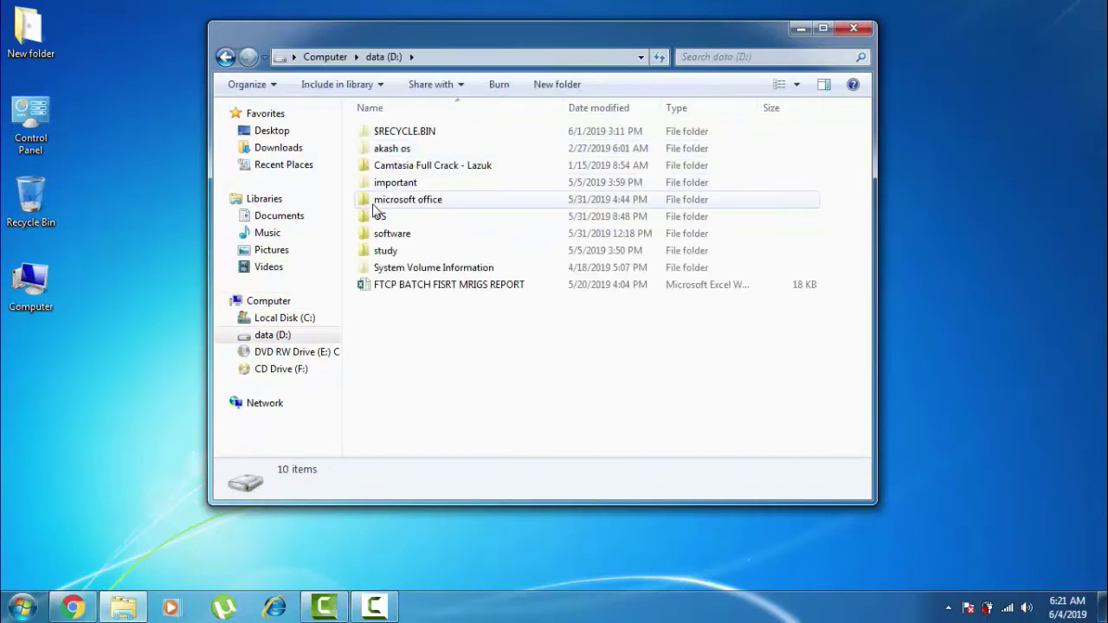
pyautogui.click(226, 57)
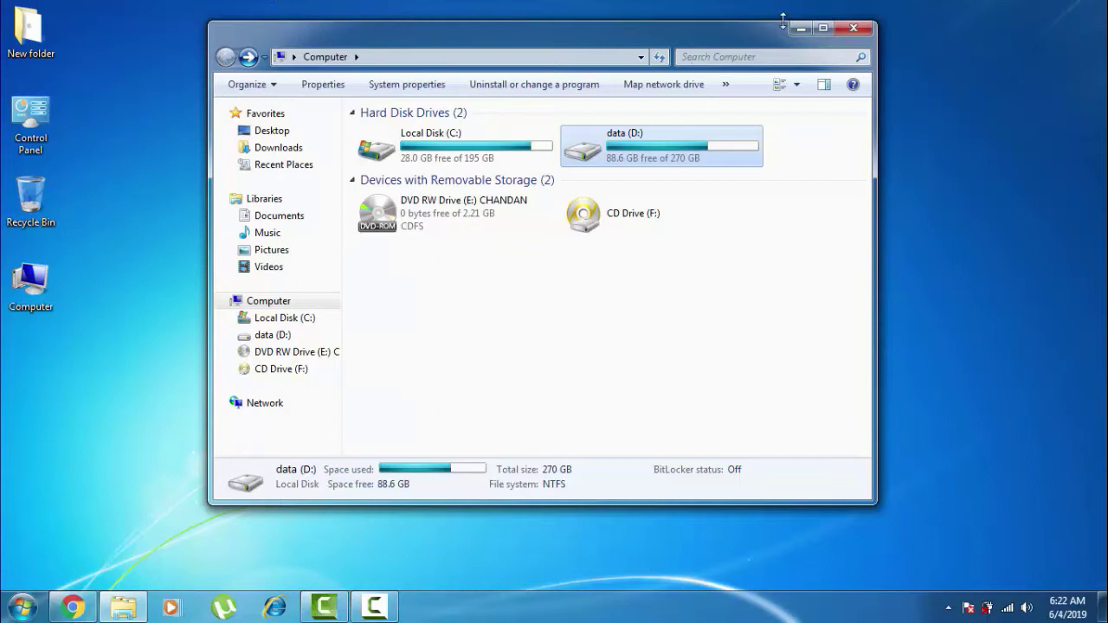
pyautogui.click(853, 28)
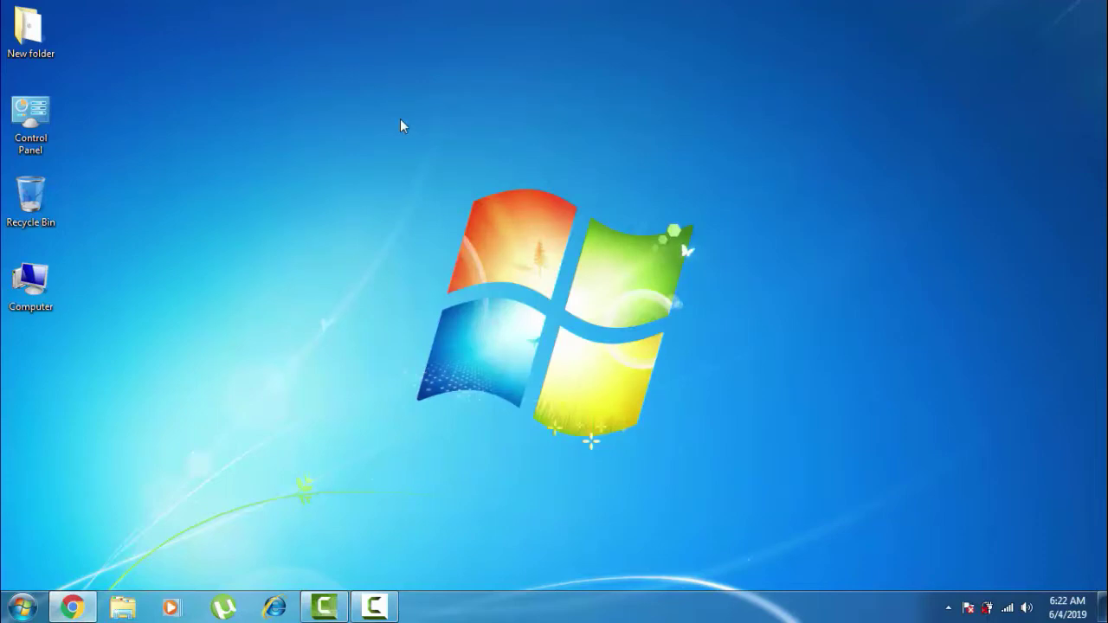
# Step: Open Disk Management in Computer Management and start creating a virtual hard disk (VHD)
pyautogui.rightClick(38, 291)
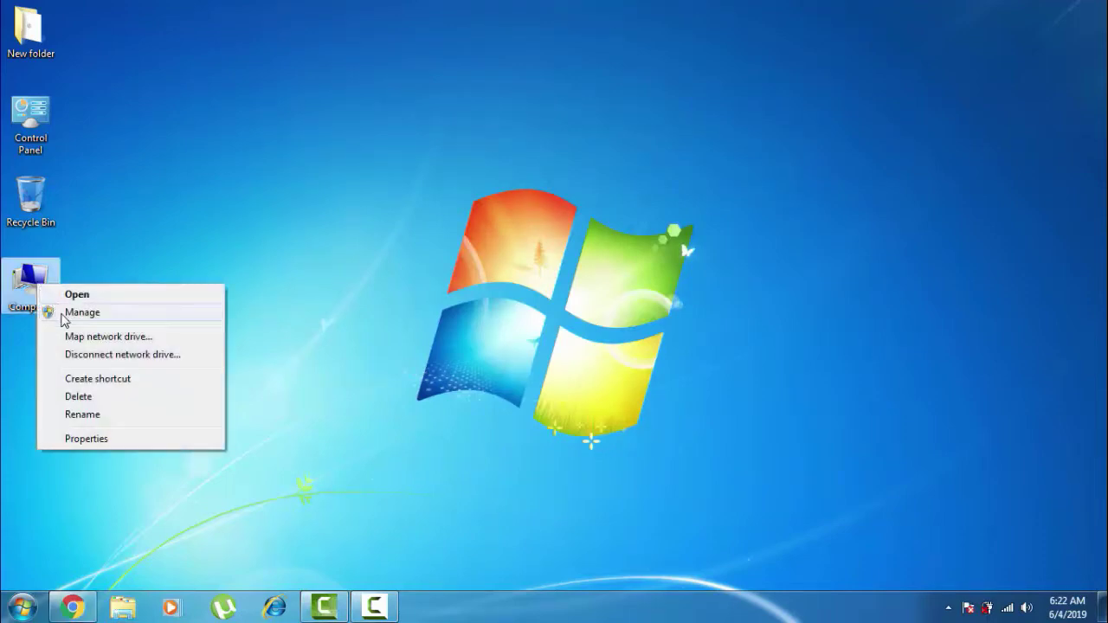
pyautogui.click(63, 316)
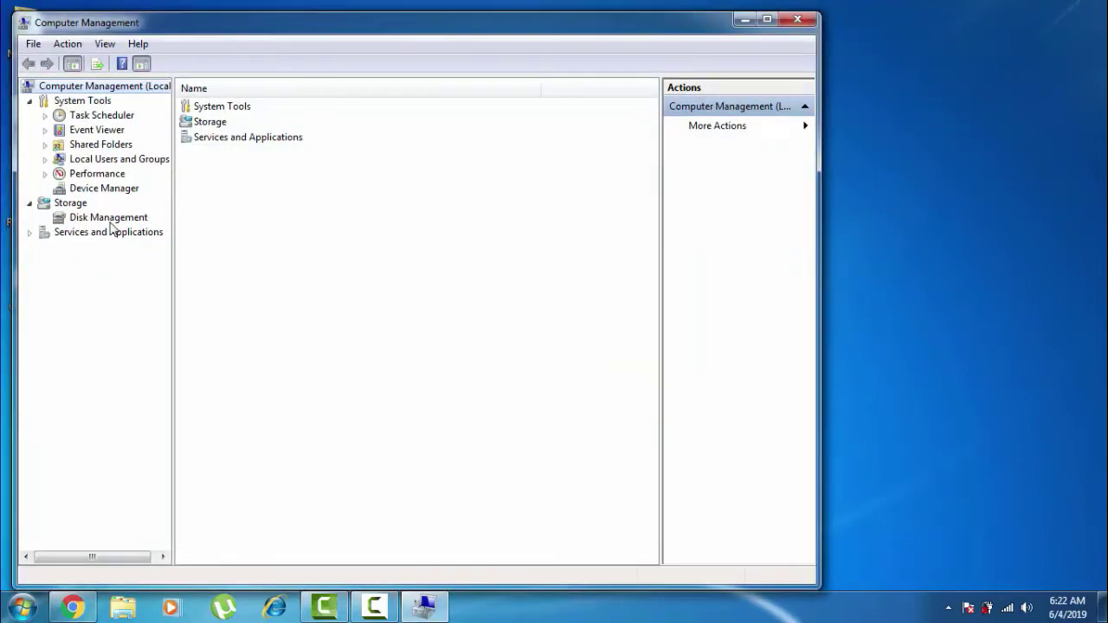
pyautogui.click(109, 217)
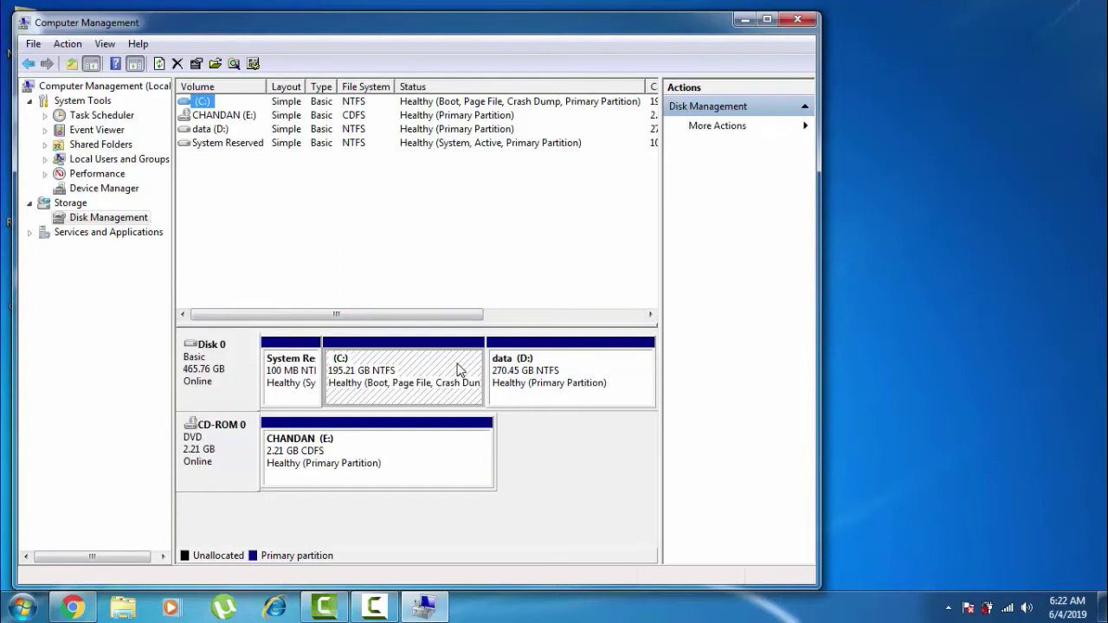
pyautogui.rightClick(110, 224)
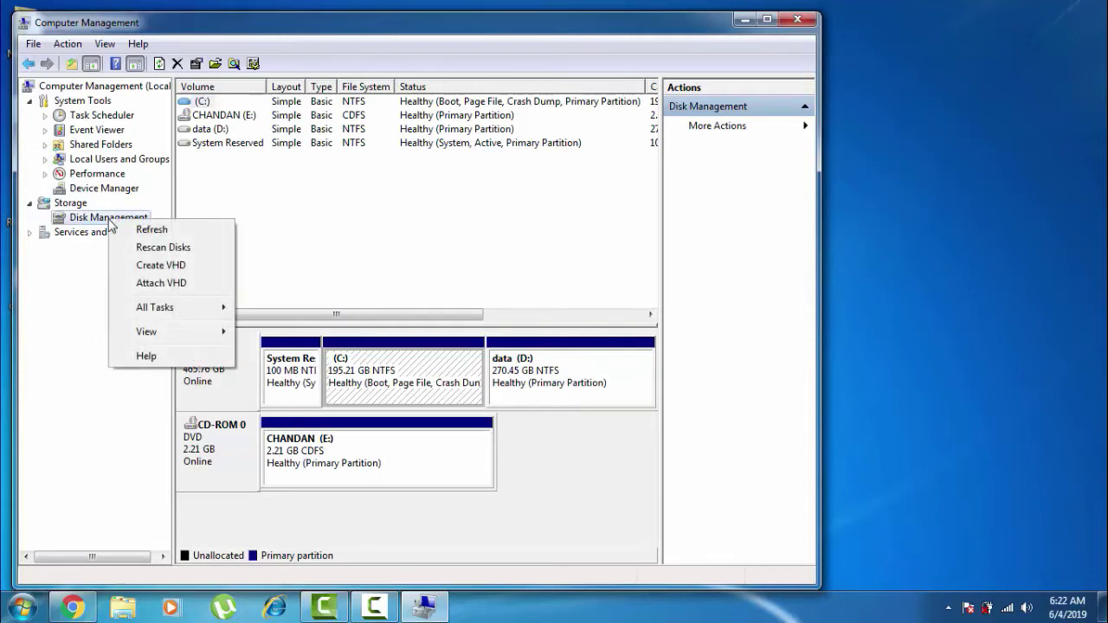
pyautogui.click(149, 266)
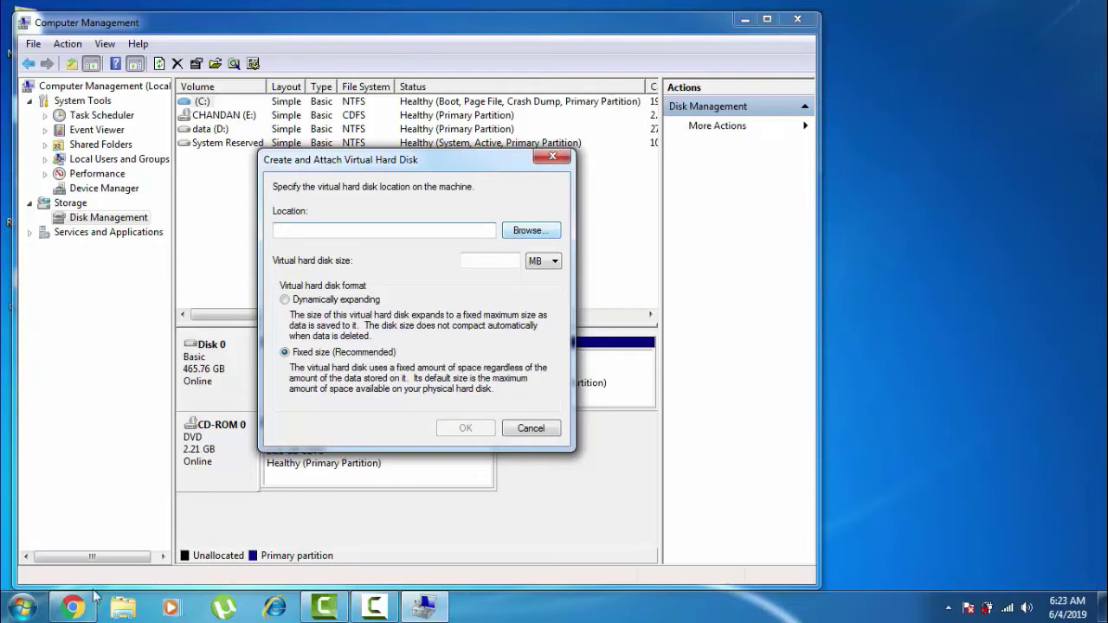
# Step: Switch to Windows Explorer, examine the free space on the computer's hard drives, and return to the virtual disk dialog
pyautogui.click(72, 607)
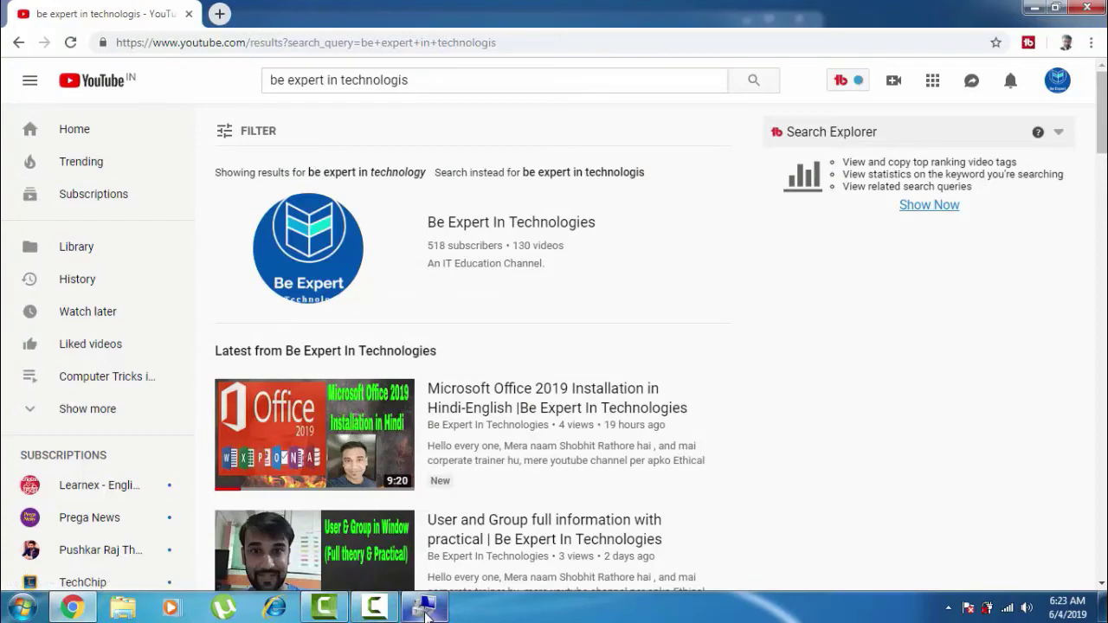
pyautogui.click(124, 612)
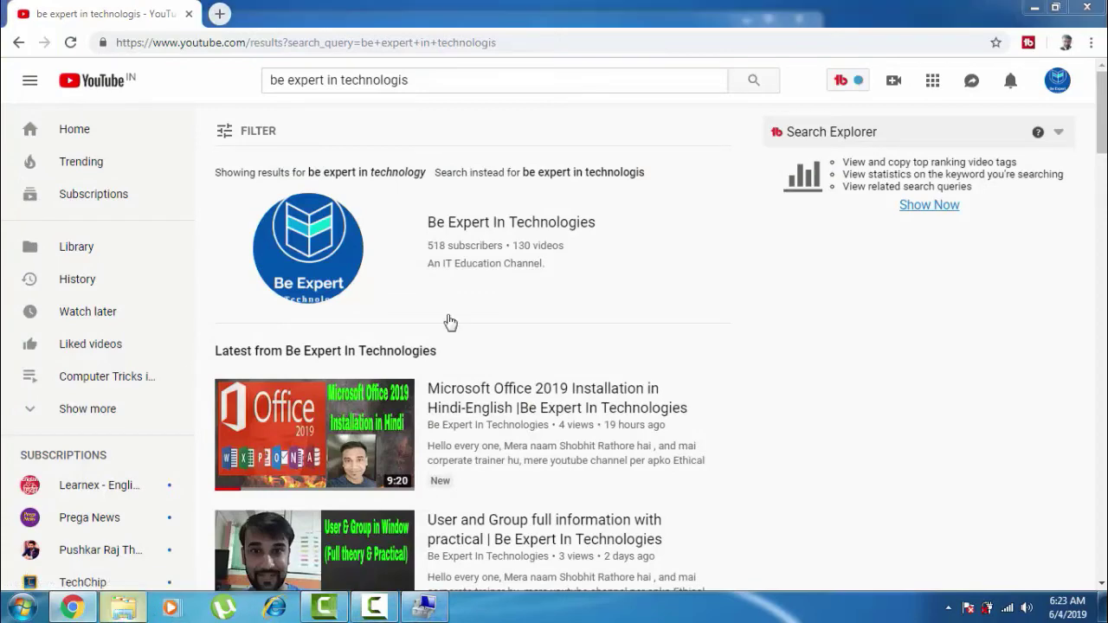
pyautogui.click(1033, 12)
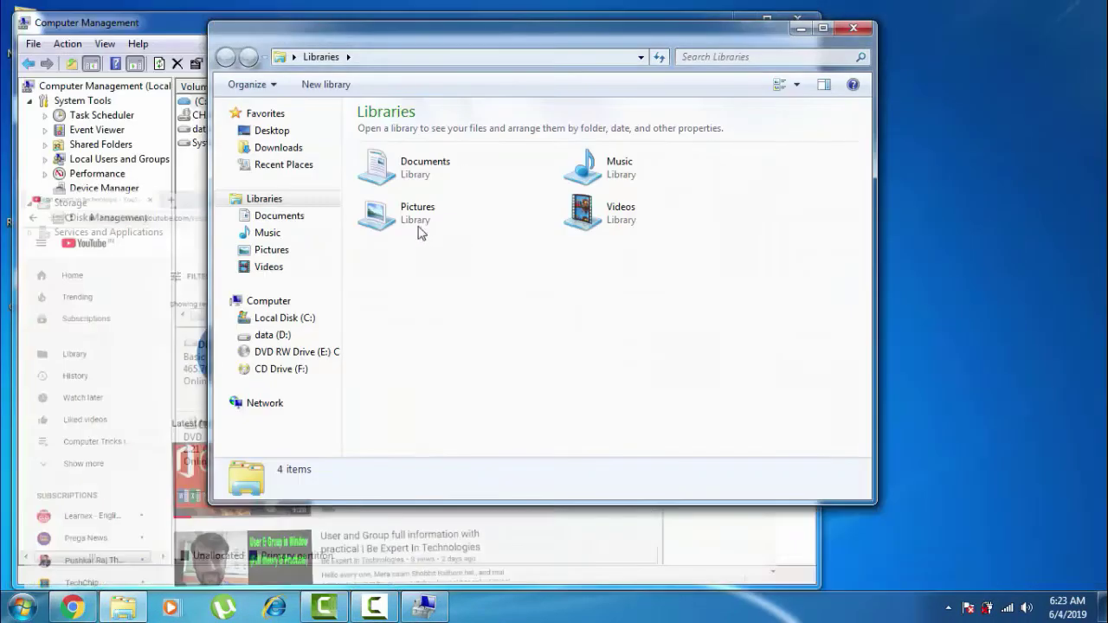
pyautogui.click(270, 303)
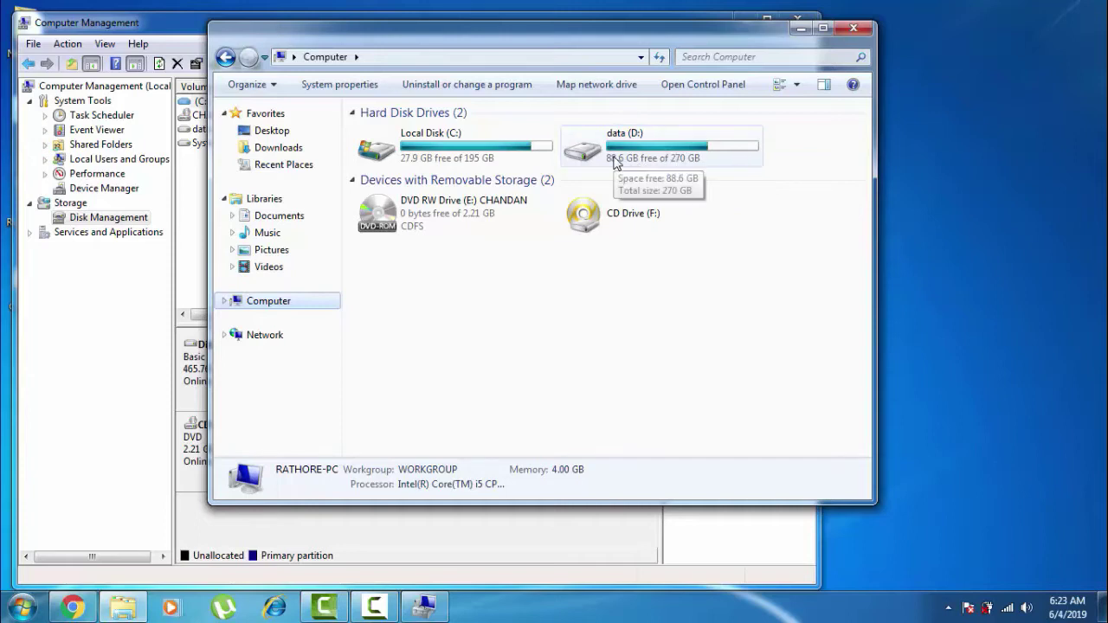
pyautogui.click(856, 29)
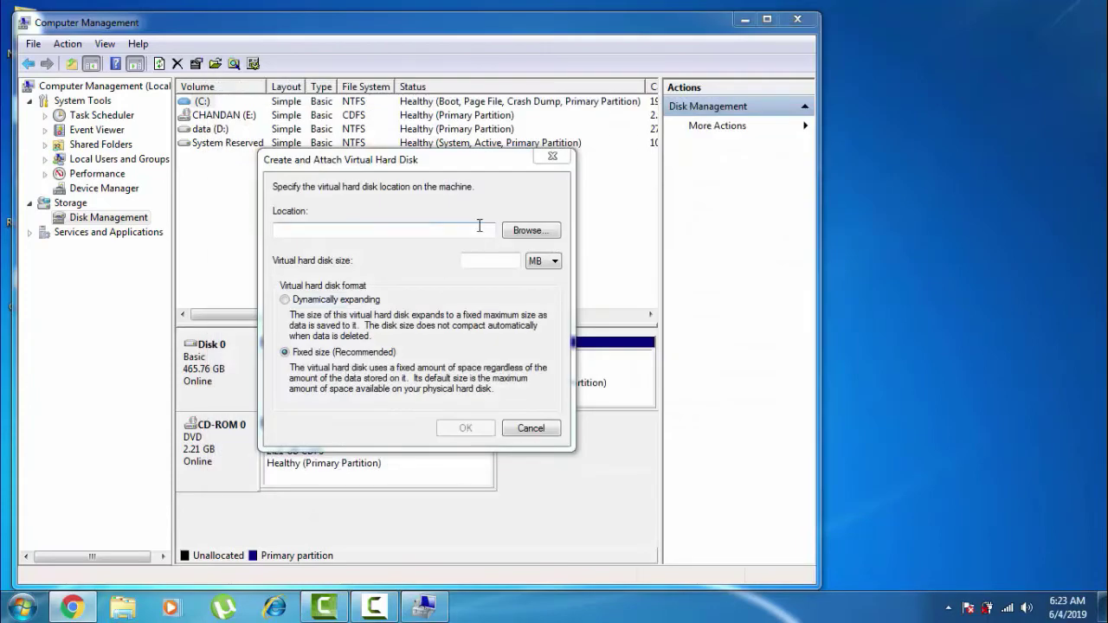
# Step: Set the virtual hard disk's location to the root of the data (D:) drive with the file name aa
pyautogui.click(515, 236)
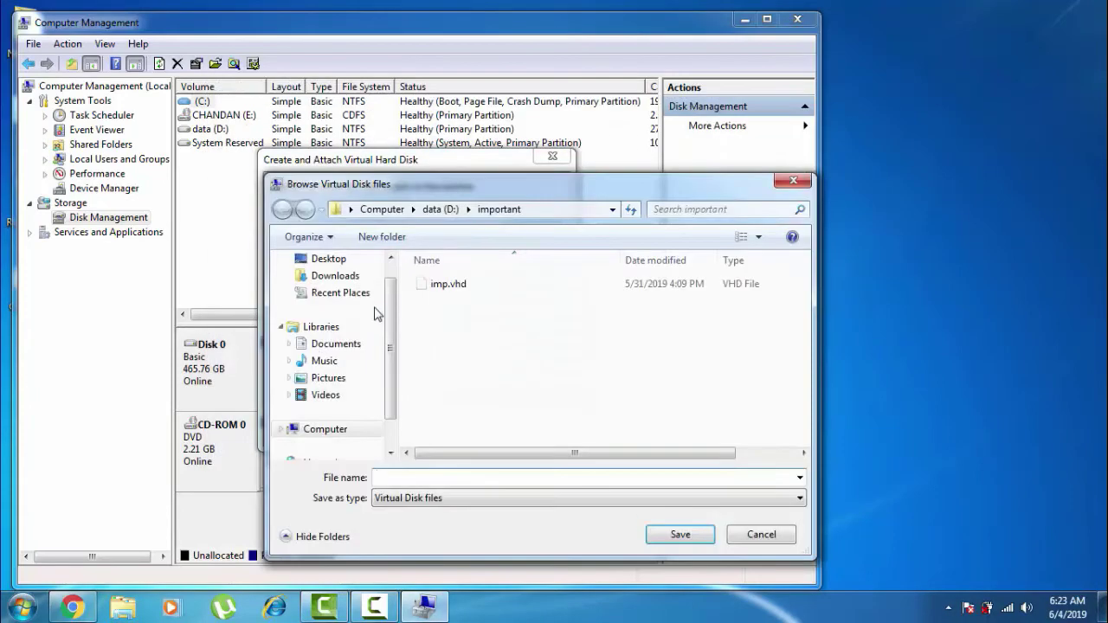
pyautogui.click(391, 453)
pyautogui.click(390, 453)
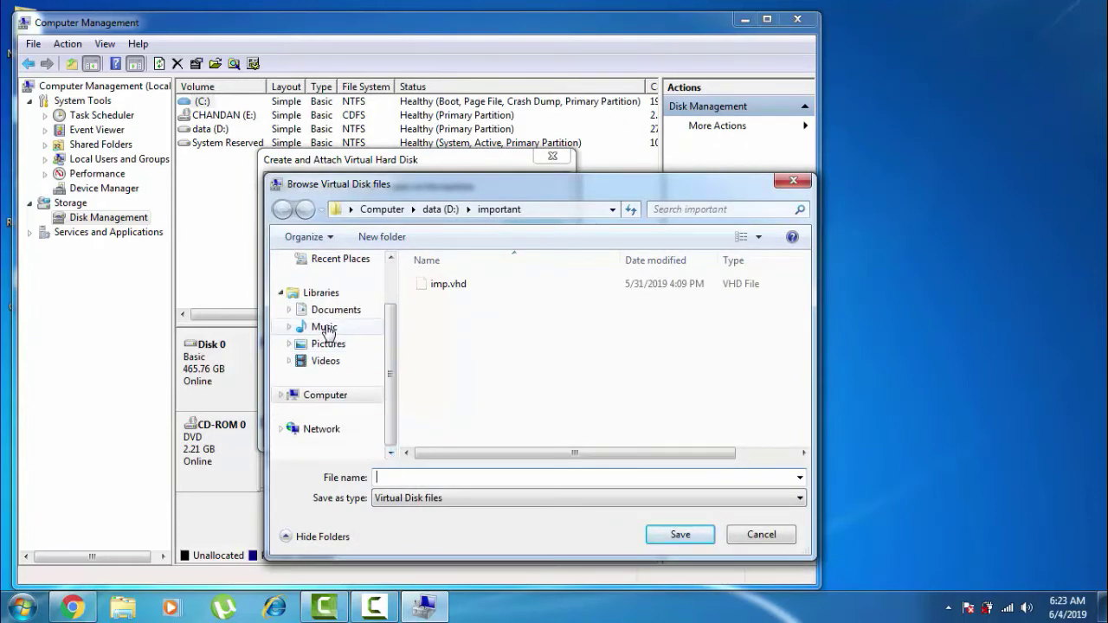
pyautogui.scroll(3, 390, 260)
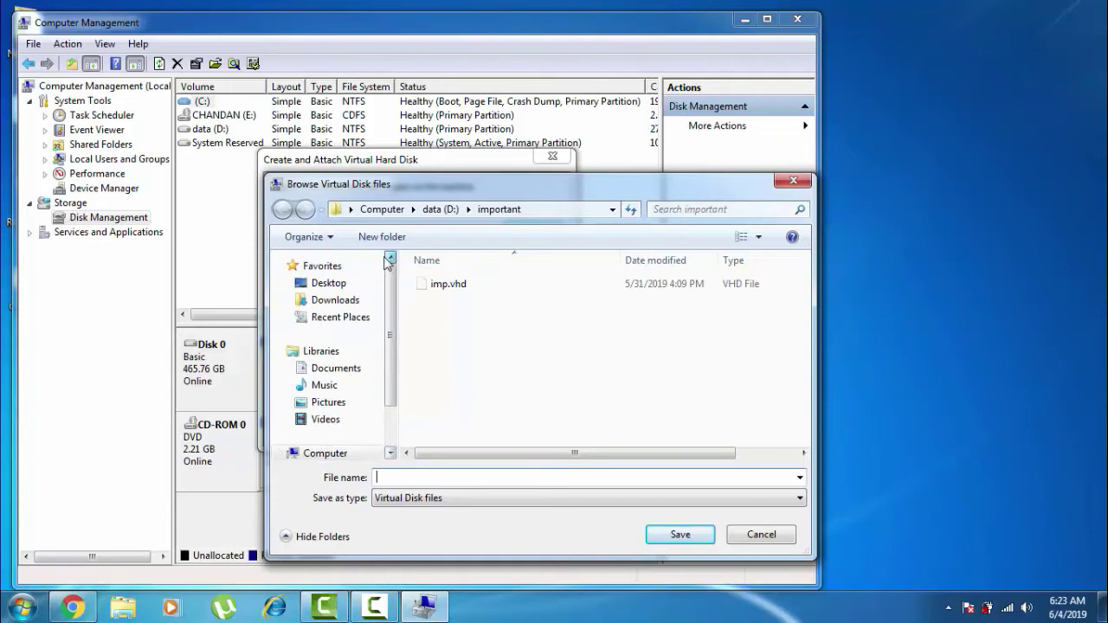
pyautogui.click(349, 211)
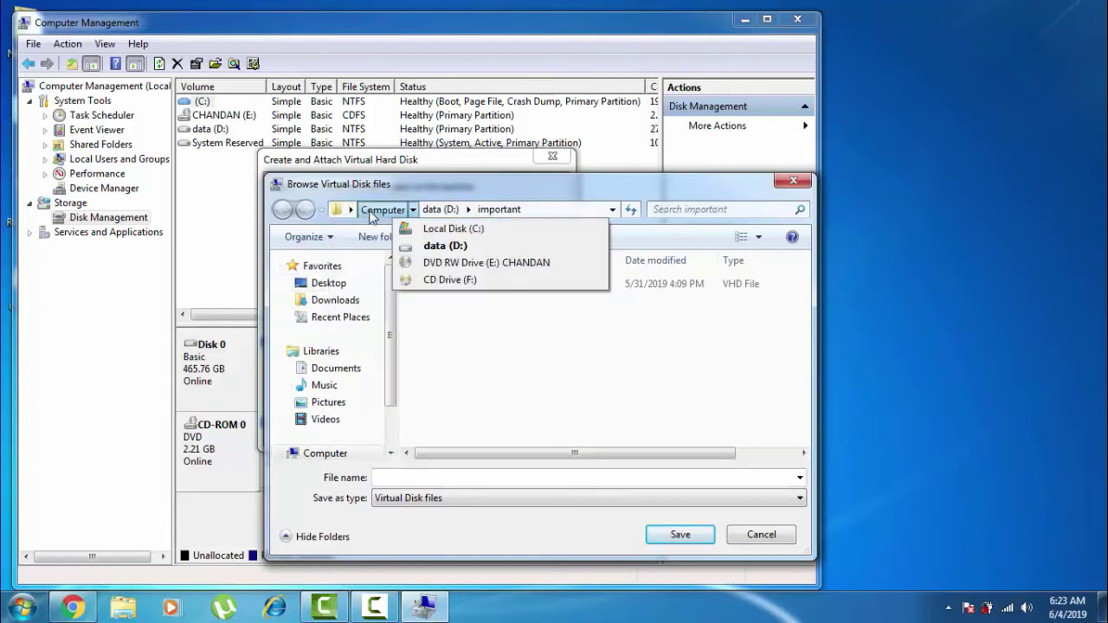
pyautogui.click(371, 215)
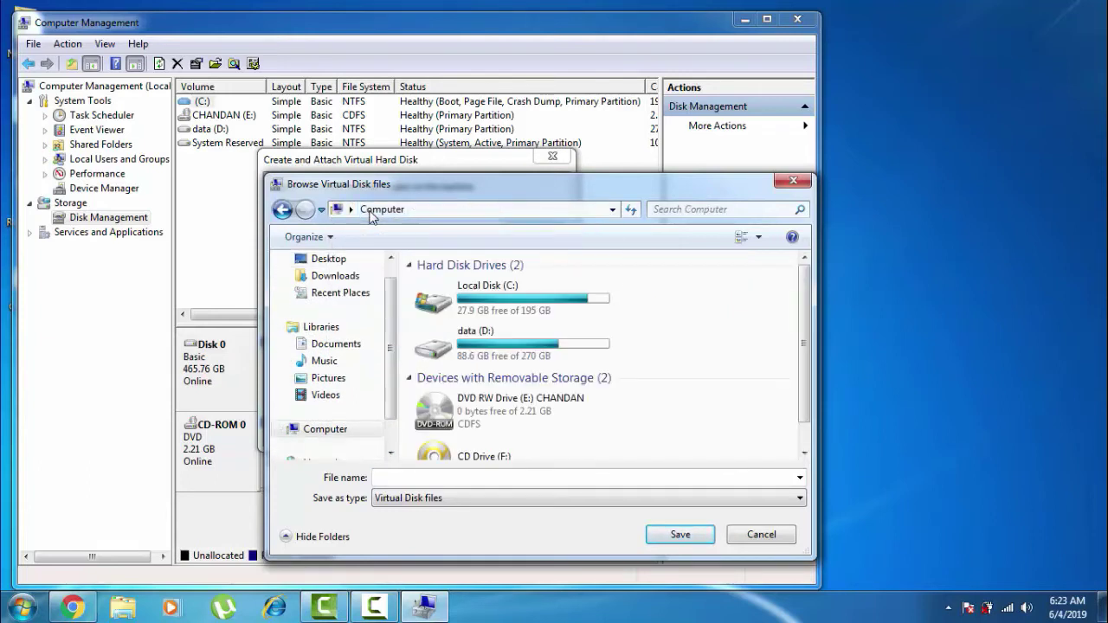
pyautogui.doubleClick(488, 353)
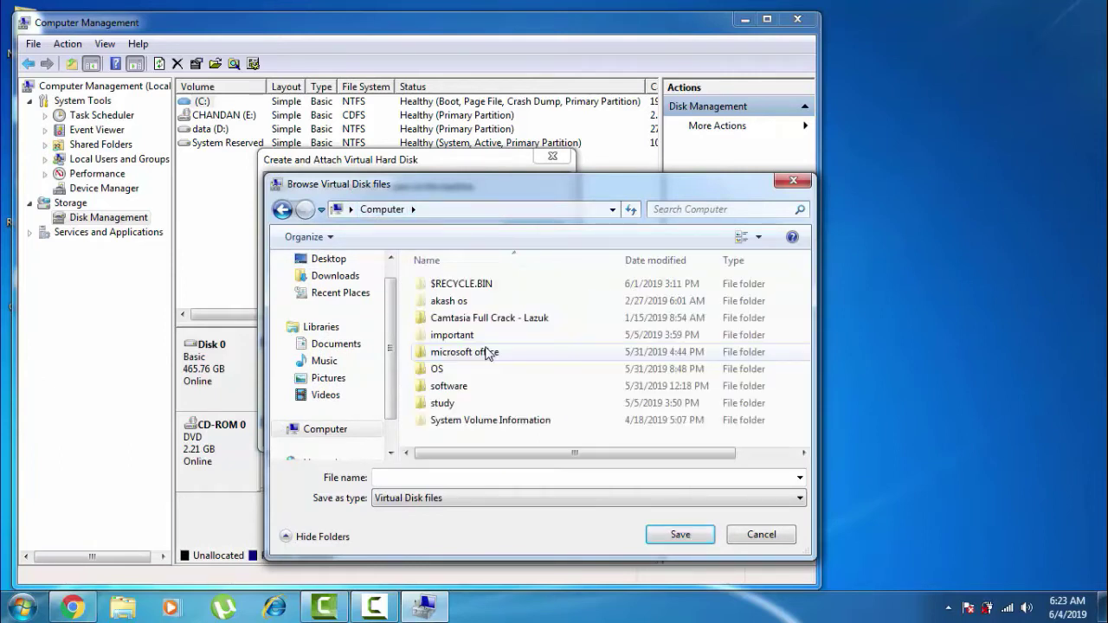
pyautogui.click(399, 482)
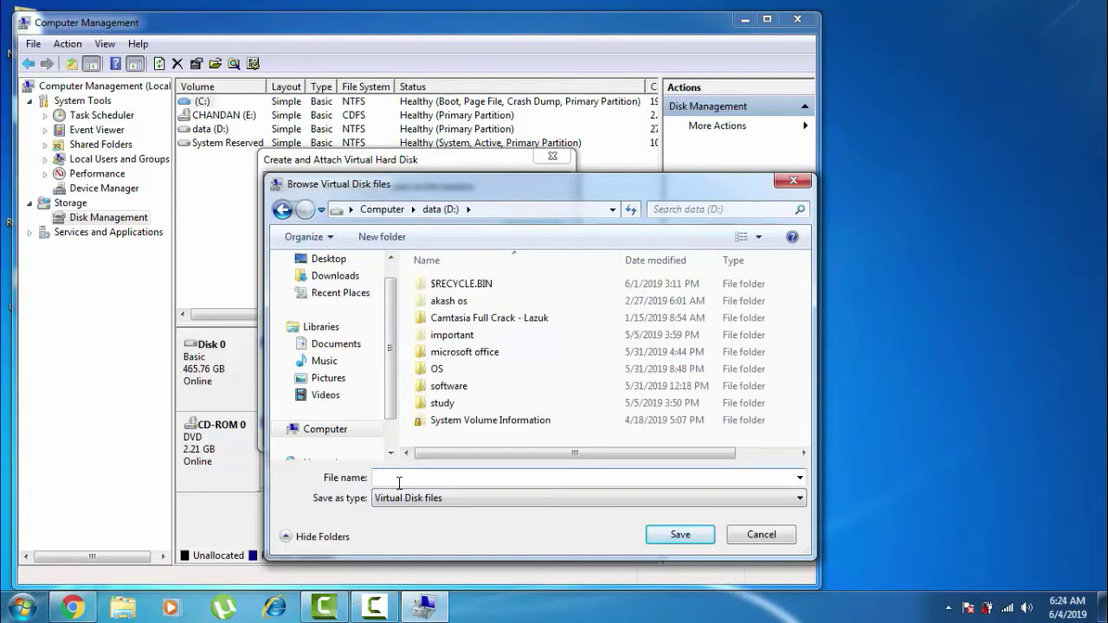
pyautogui.write('aa')
pyautogui.click(677, 535)
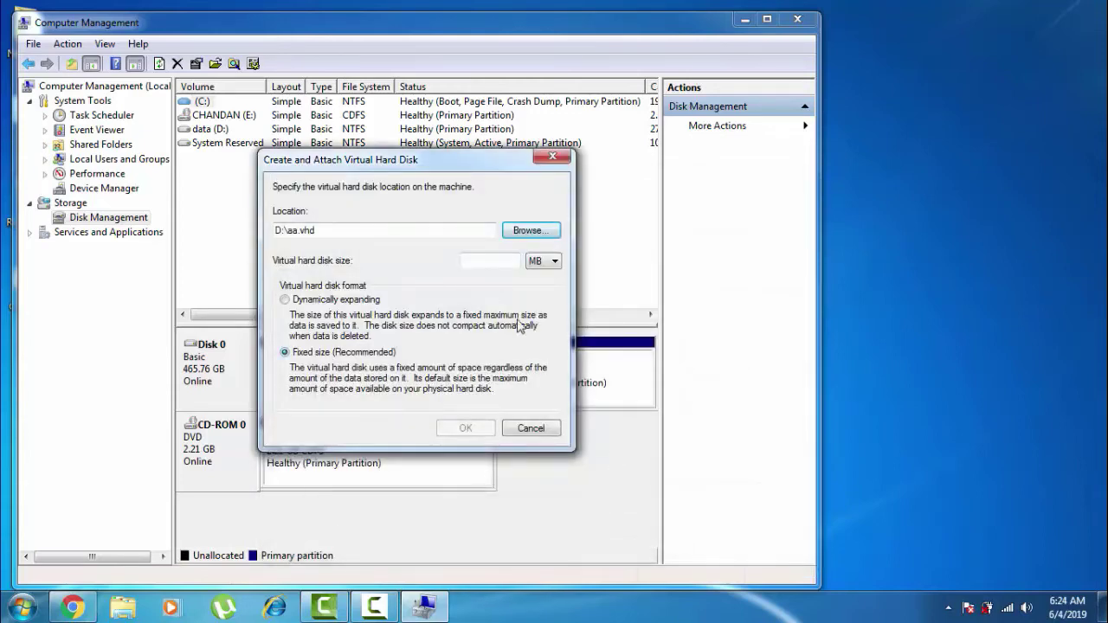
# Step: Set the virtual hard disk size to 1 GB and create the disk with the fixed size format
pyautogui.click(537, 261)
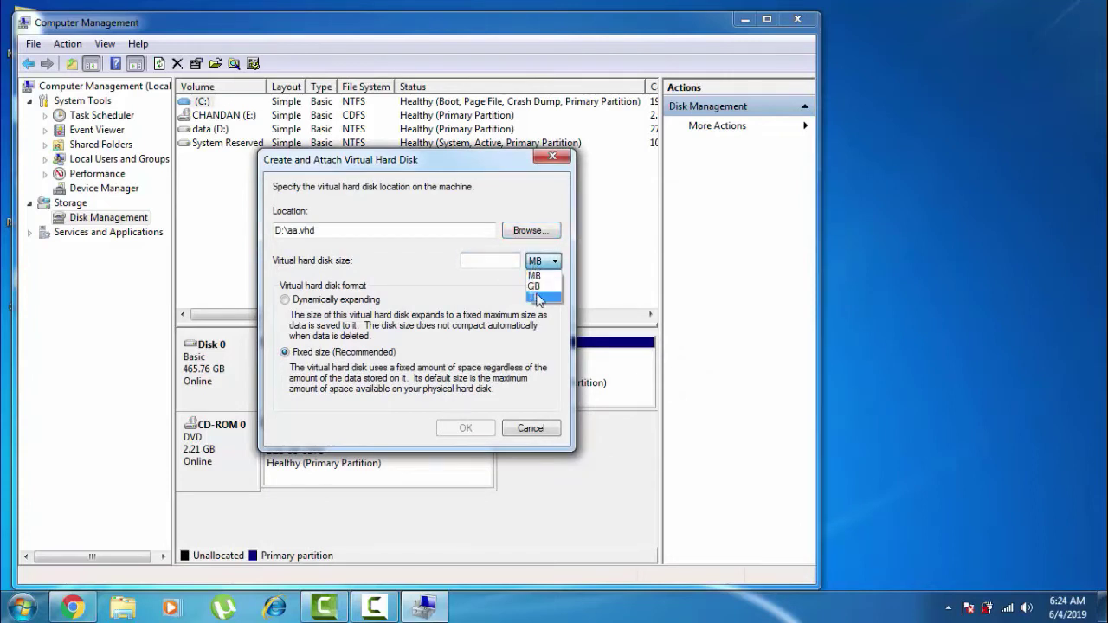
pyautogui.click(489, 260)
pyautogui.click(489, 258)
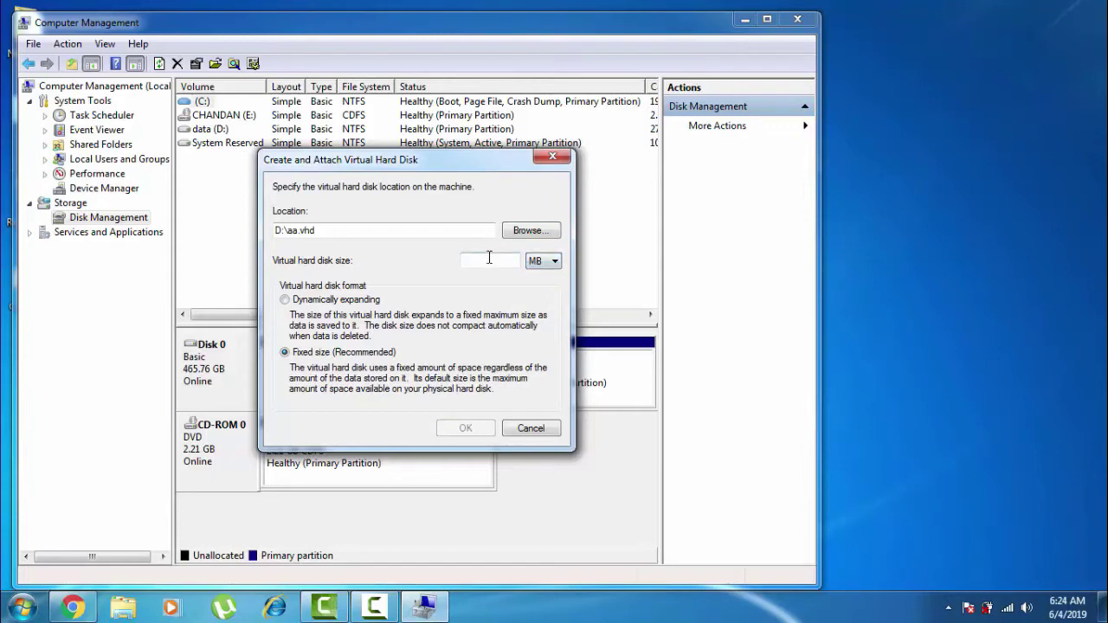
pyautogui.write('1')
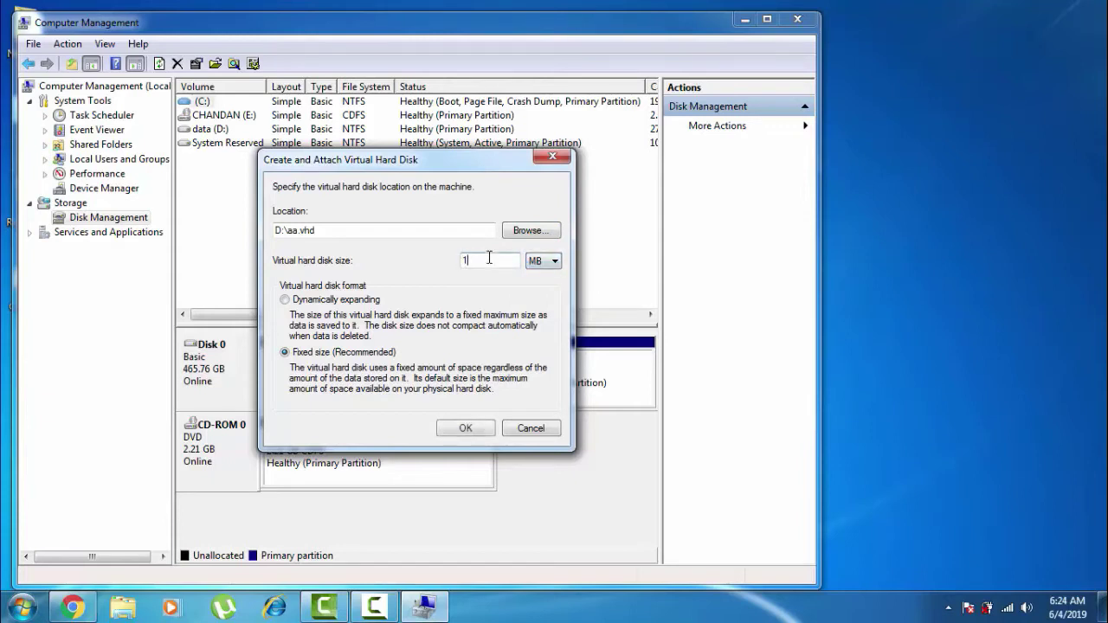
pyautogui.click(546, 263)
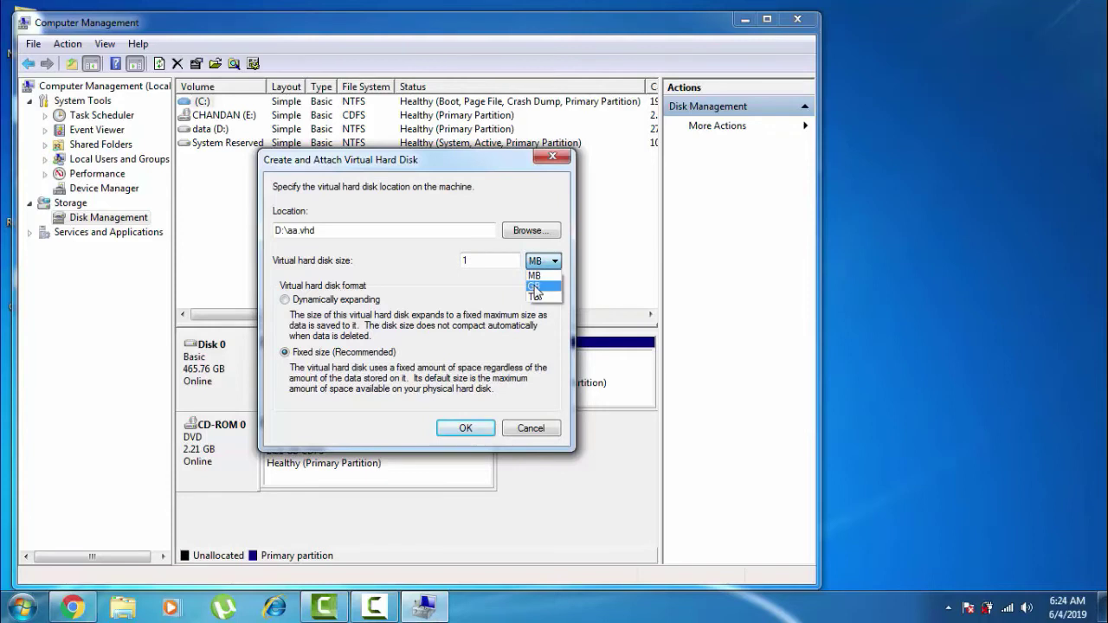
pyautogui.click(535, 287)
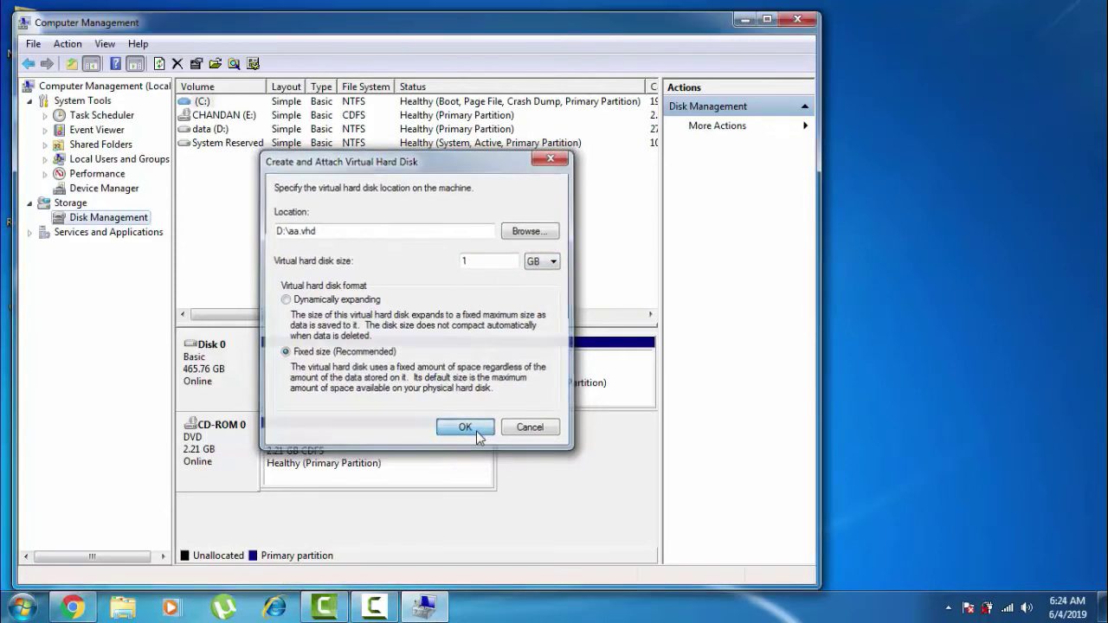
pyautogui.click(467, 429)
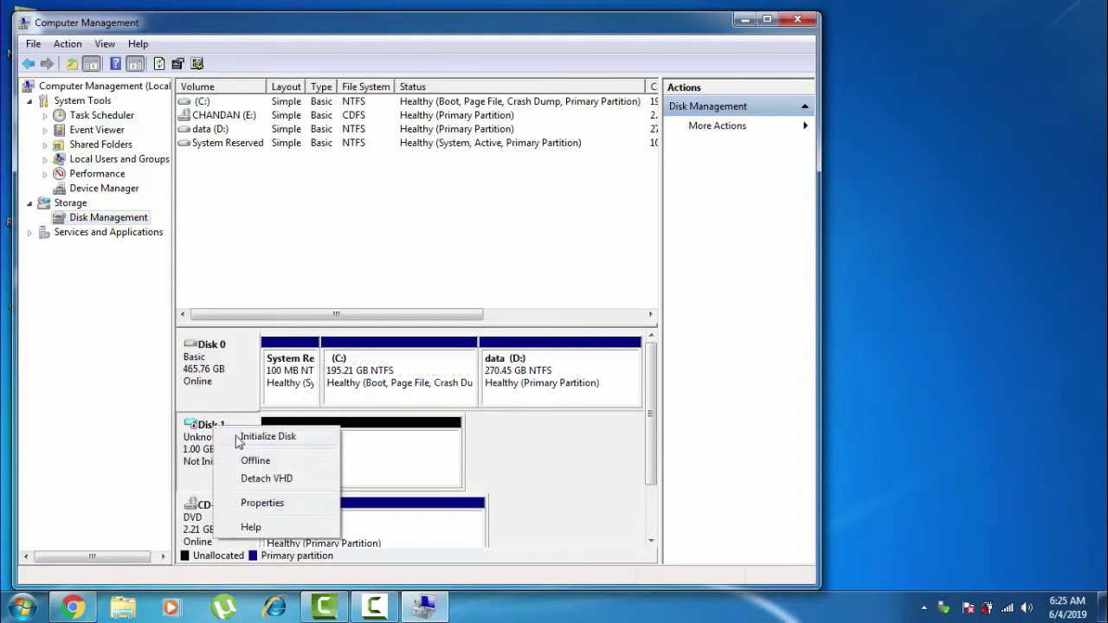
# Step: Initialize Disk 1 with the MBR partition style and create a simple volume on its unallocated space using the wizard's default settings
pyautogui.click(239, 437)
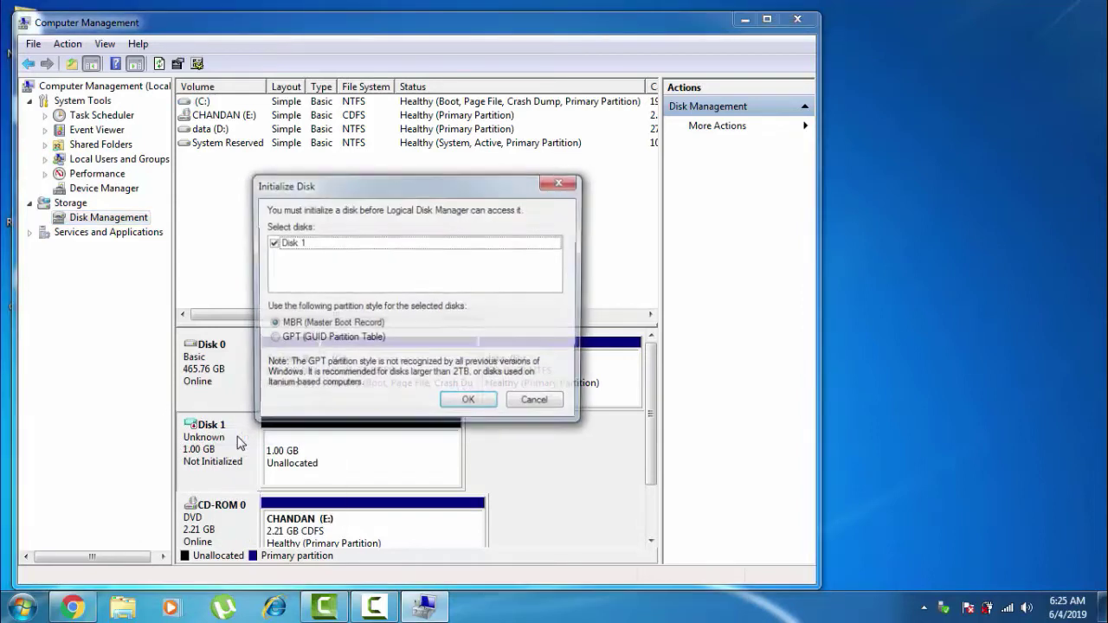
pyautogui.click(448, 401)
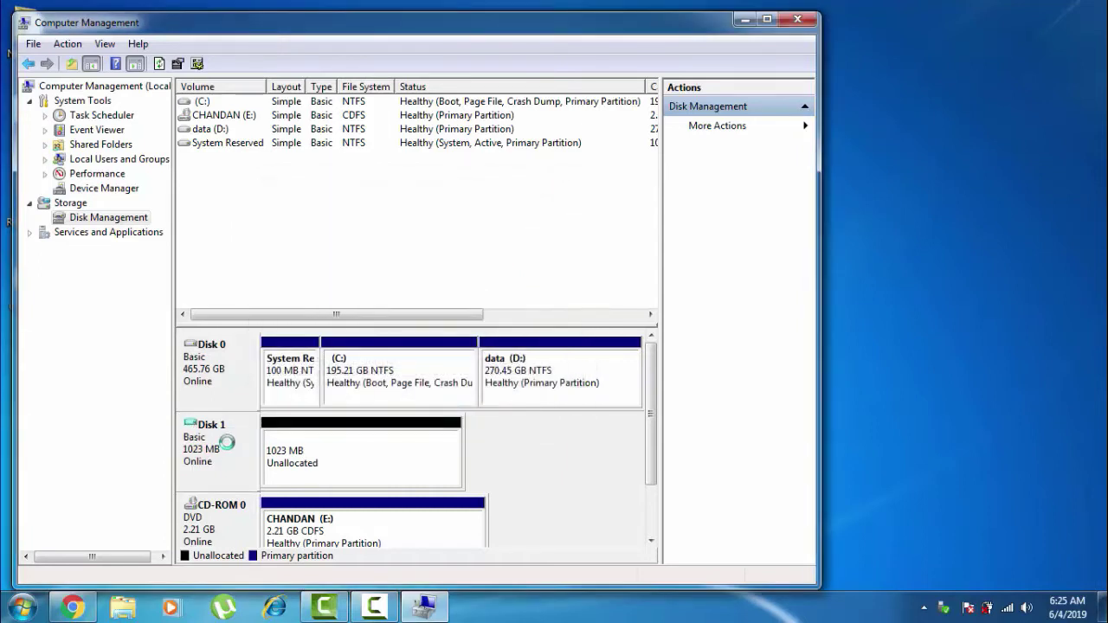
pyautogui.rightClick(336, 478)
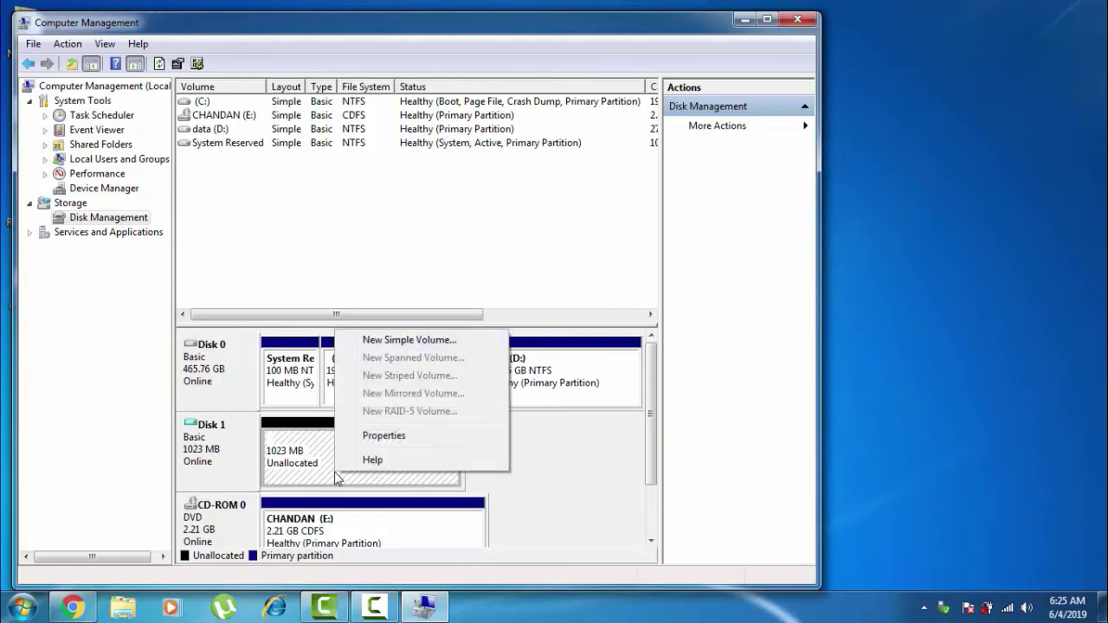
pyautogui.click(414, 341)
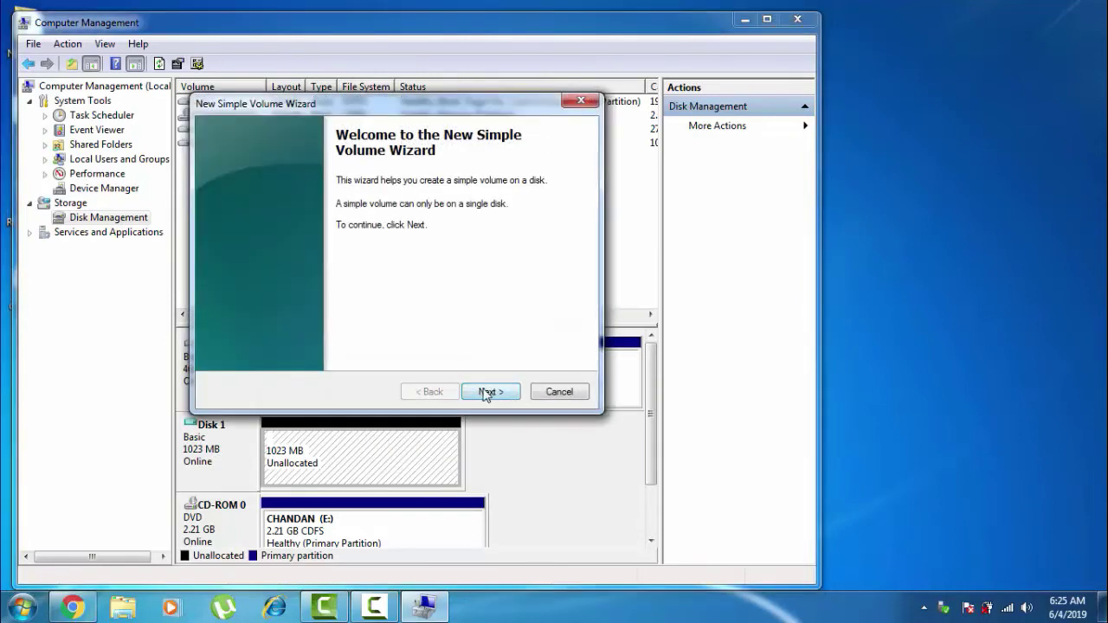
pyautogui.click(491, 391)
pyautogui.click(491, 391)
pyautogui.click(491, 392)
pyautogui.click(491, 391)
pyautogui.click(491, 391)
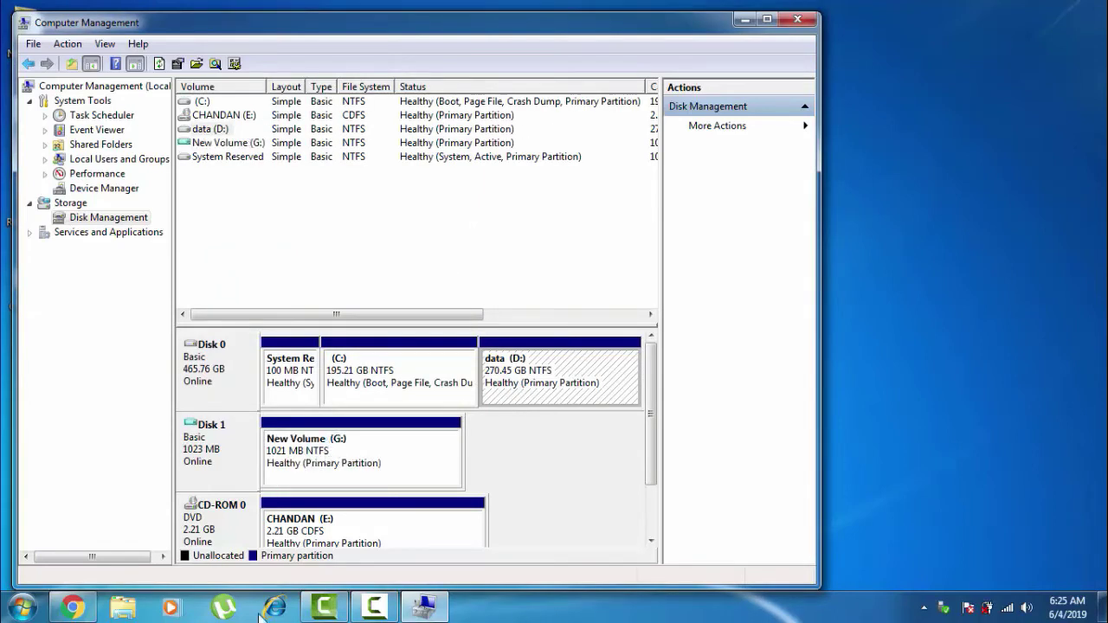
# Step: Switch to Windows Explorer and view the computer's drives to check for the new volume
pyautogui.click(123, 607)
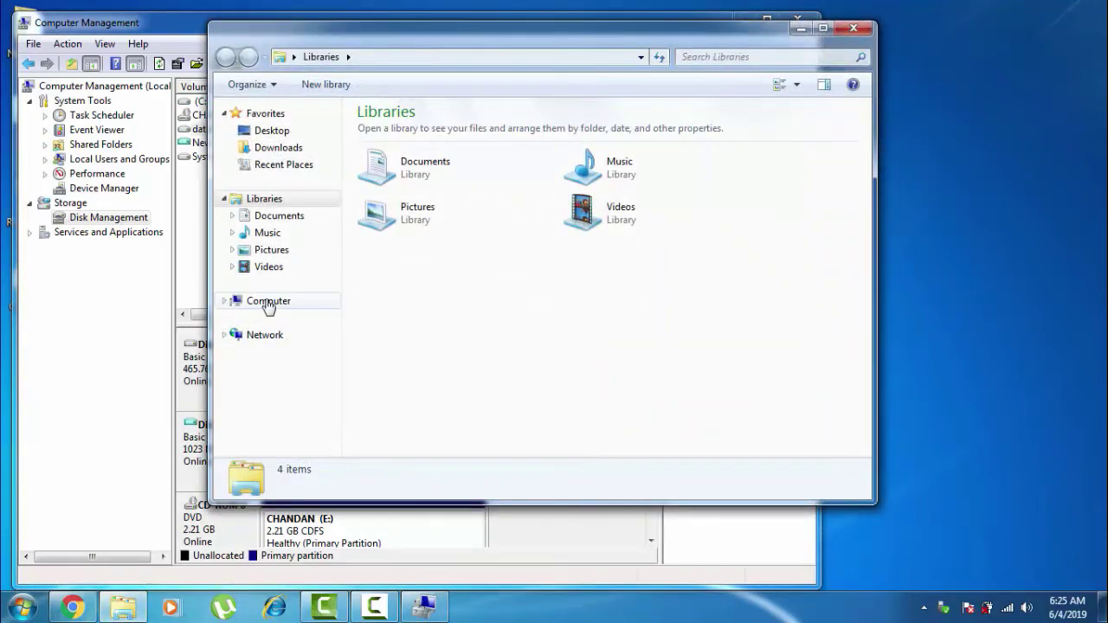
pyautogui.click(267, 302)
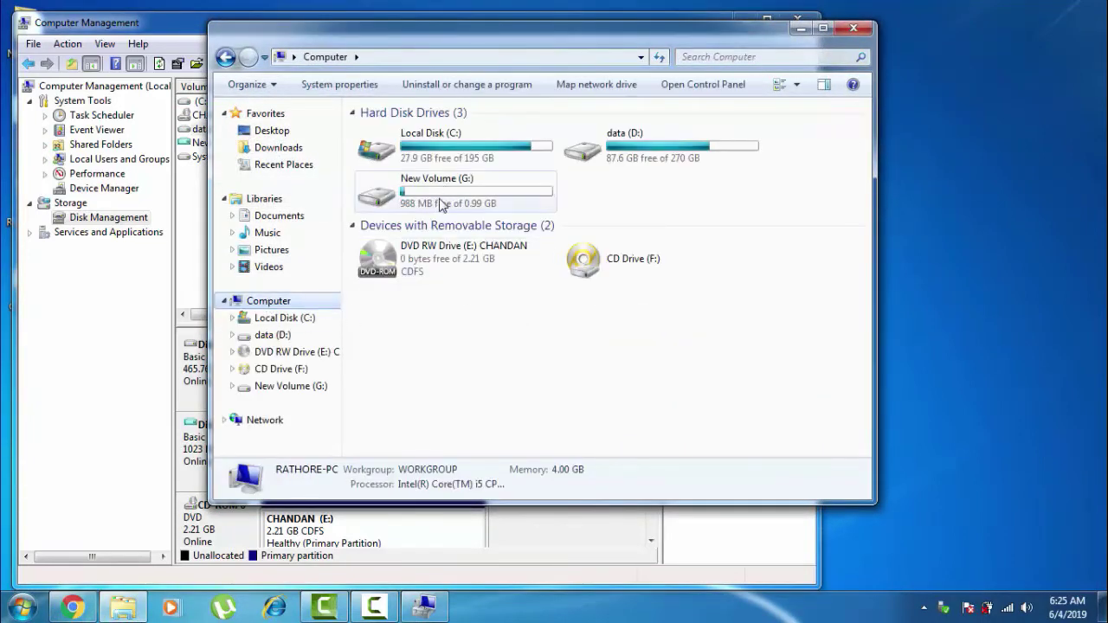
# Step: Open New Volume (G:) and create a folder named important in its root
pyautogui.doubleClick(438, 192)
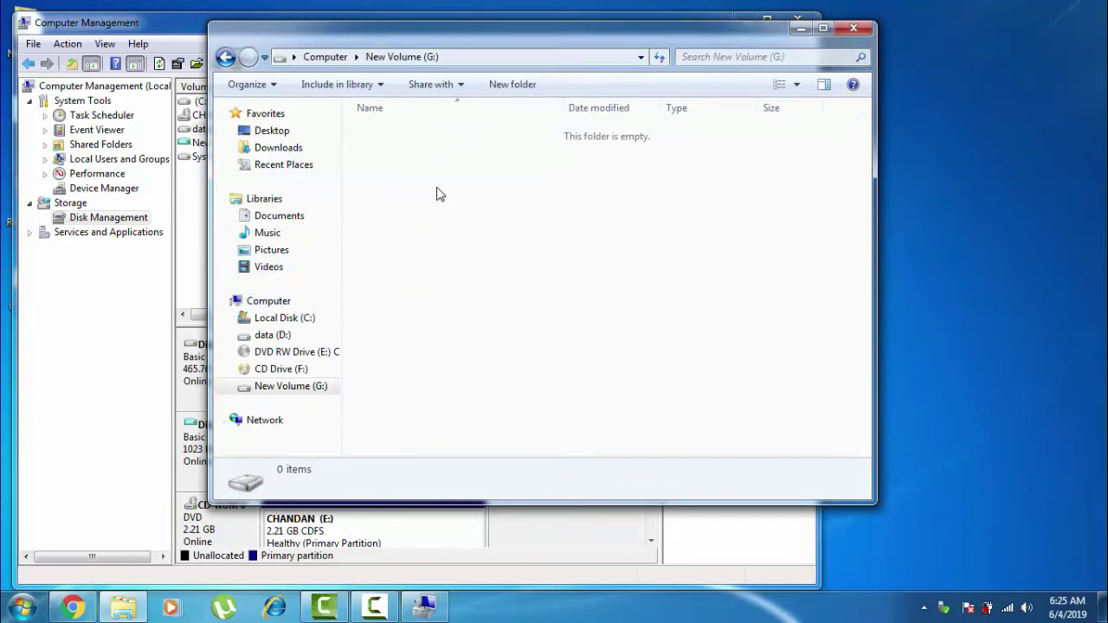
pyautogui.rightClick(451, 183)
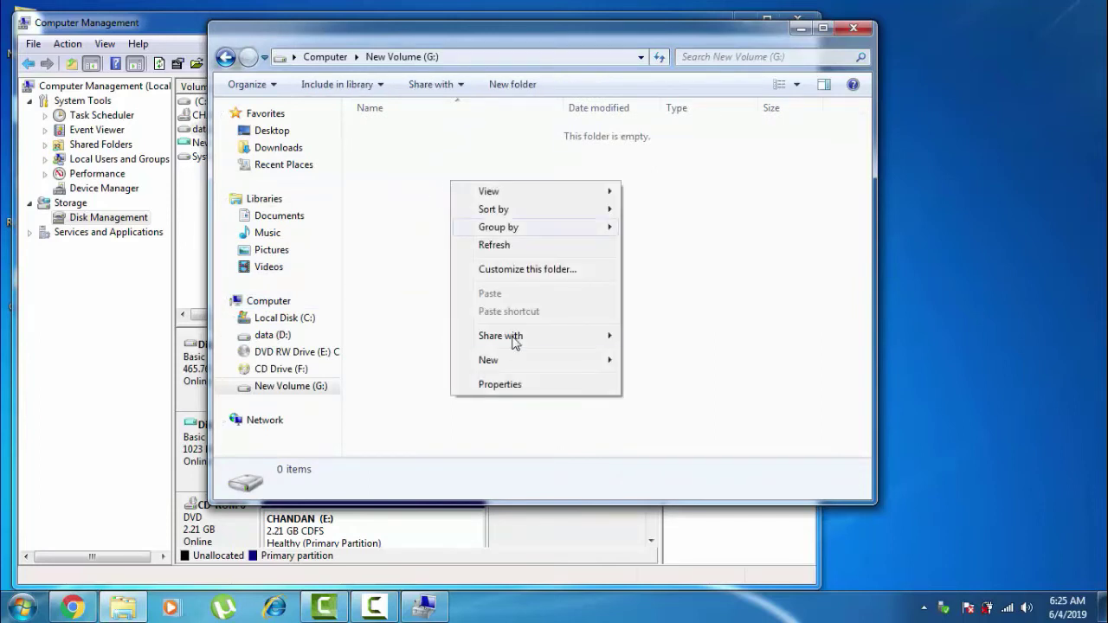
pyautogui.moveTo(562, 364)
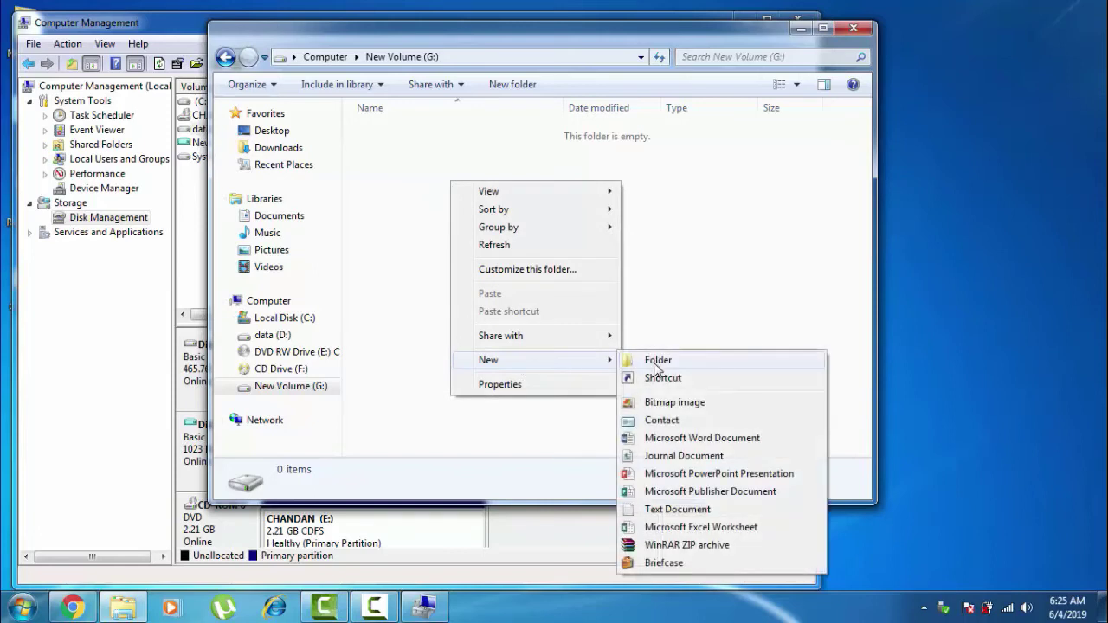
pyautogui.click(655, 364)
pyautogui.write('imp')
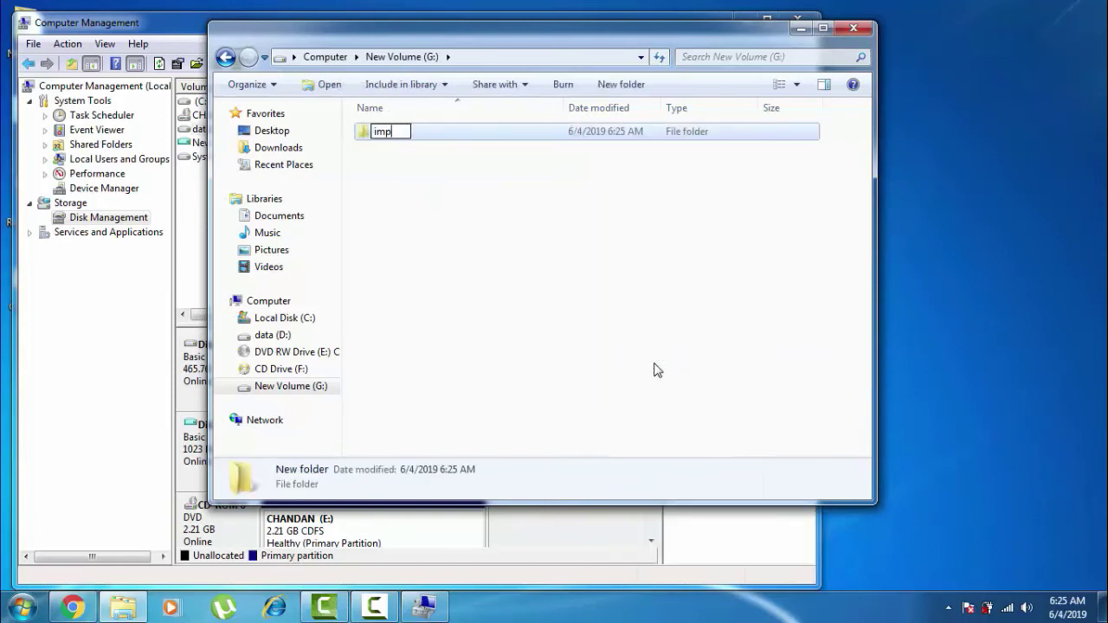
pyautogui.write('ortant')
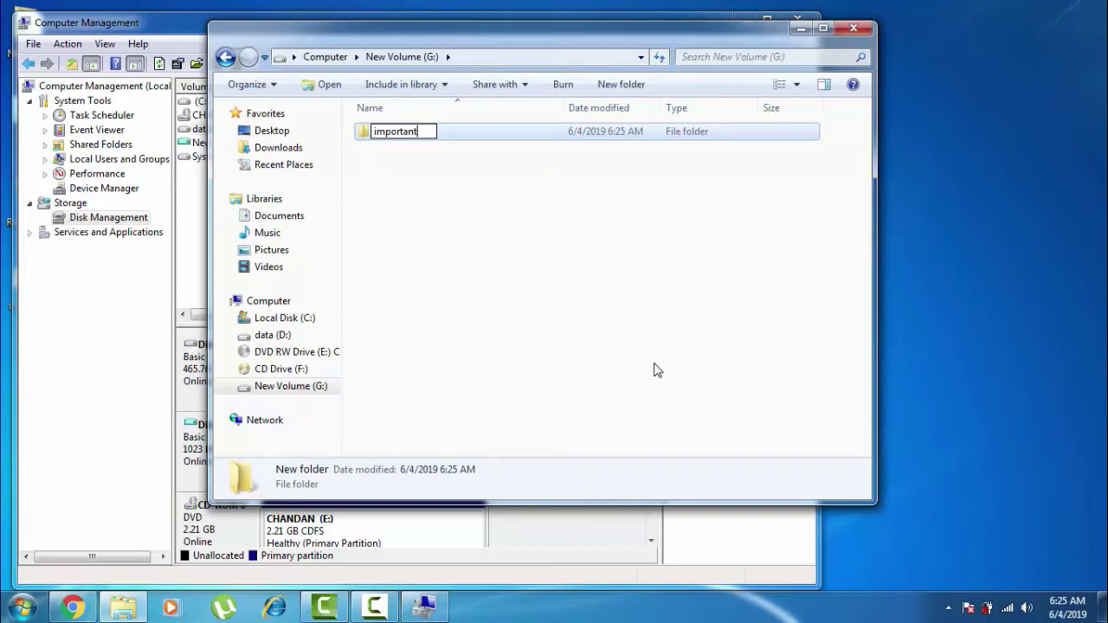
pyautogui.click(454, 190)
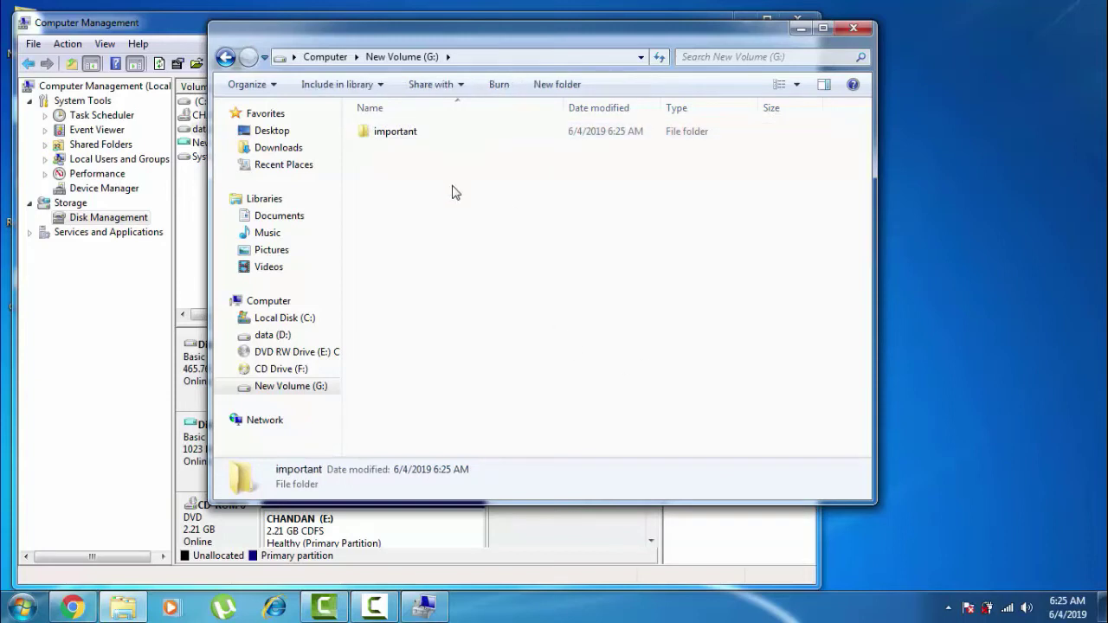
# Step: Create a new text document with its default name inside the important folder and close the Explorer window
pyautogui.doubleClick(411, 139)
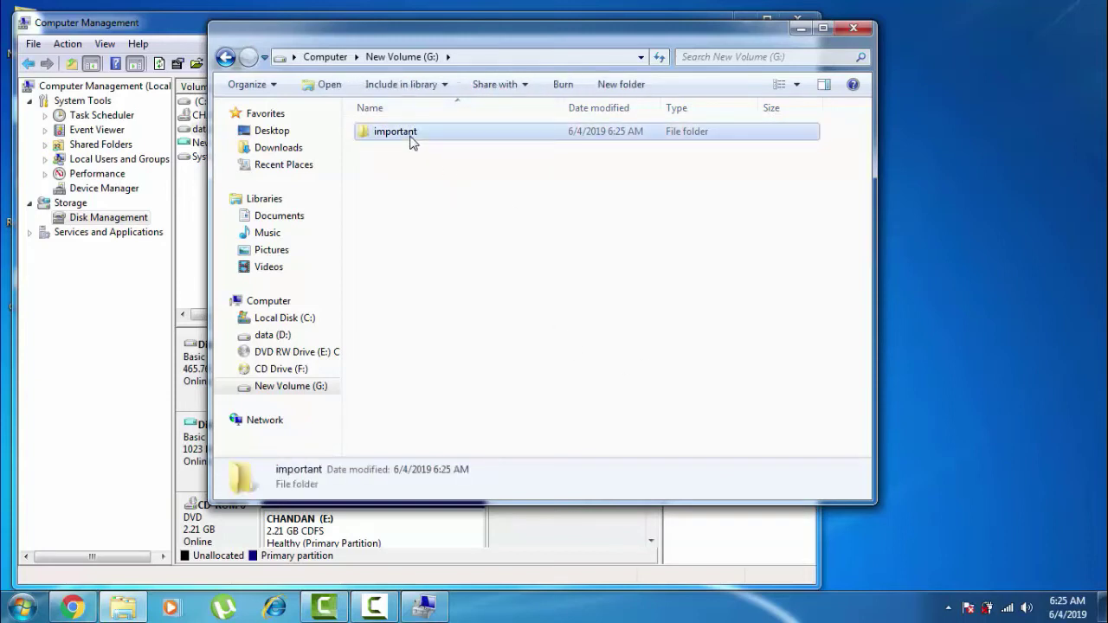
pyautogui.rightClick(403, 186)
pyautogui.moveTo(467, 387)
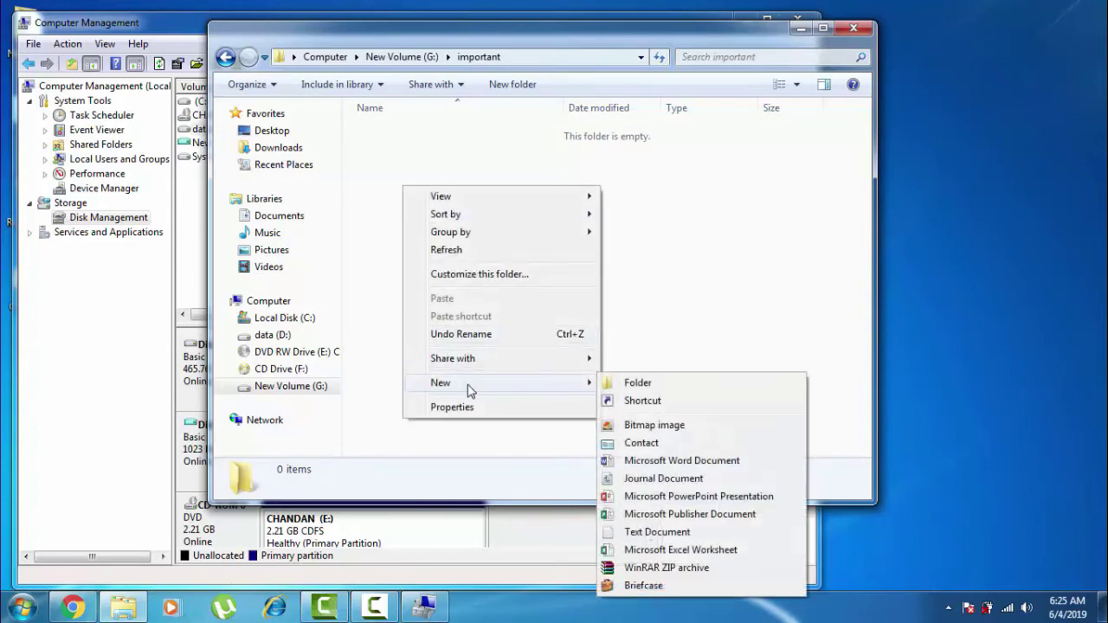
pyautogui.click(647, 532)
pyautogui.click(606, 285)
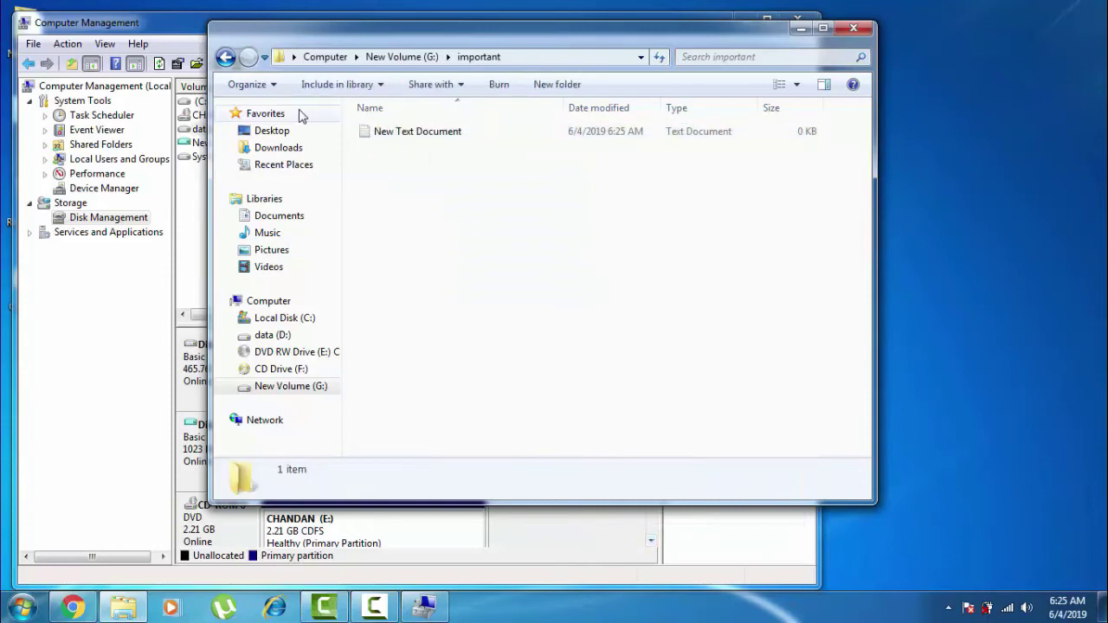
pyautogui.click(226, 56)
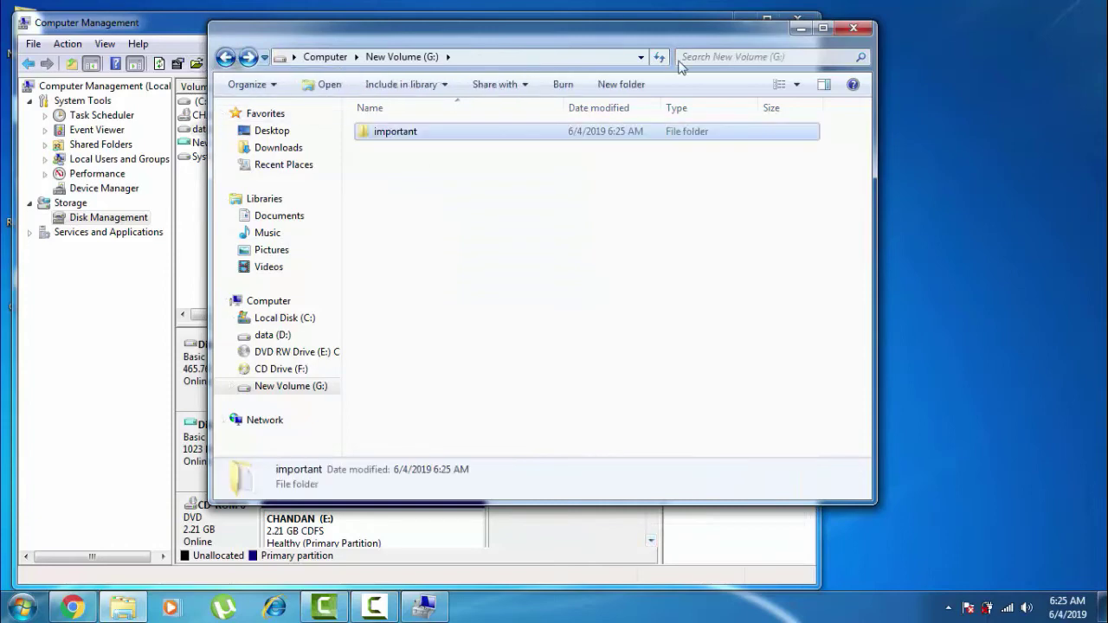
pyautogui.click(851, 30)
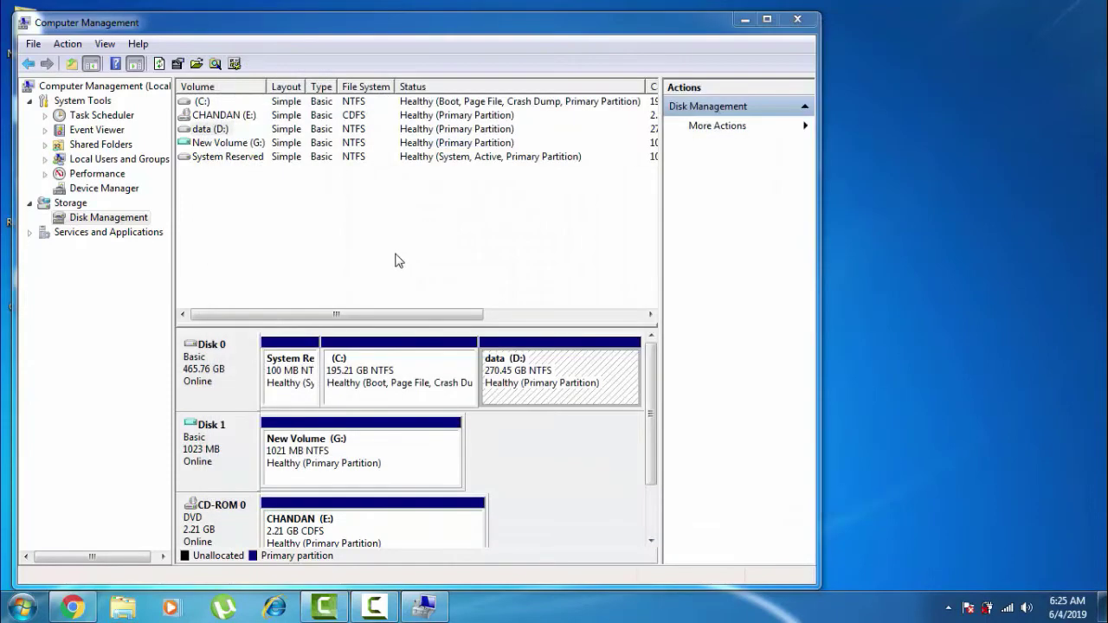
# Step: Reopen the computer's drive overview, check the contents of New Volume (G:), and close the window
pyautogui.click(22, 606)
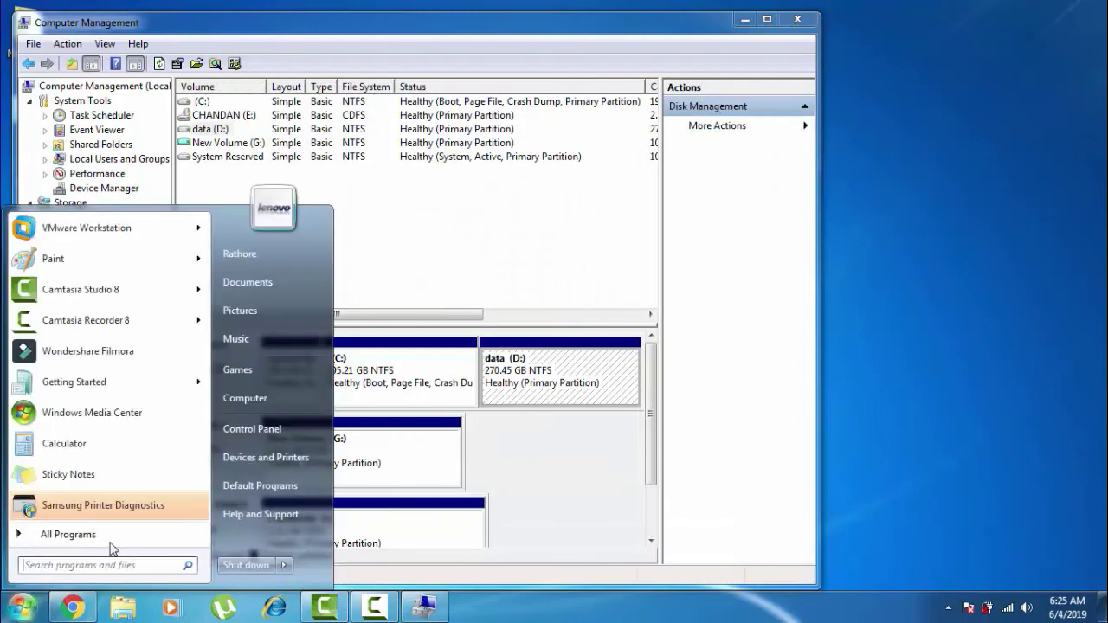
pyautogui.click(252, 392)
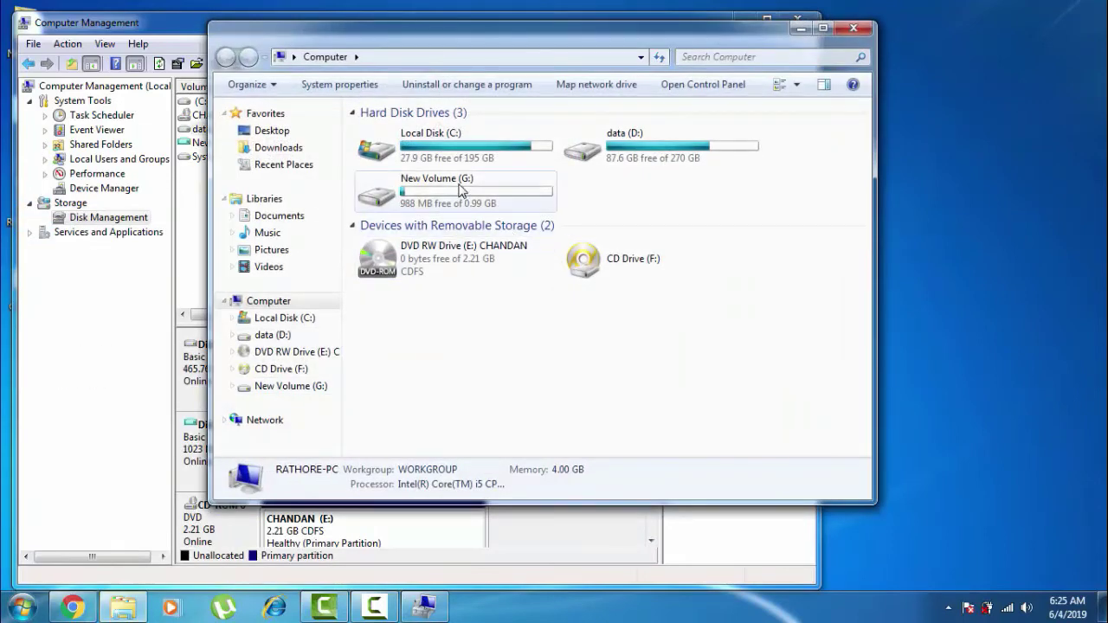
pyautogui.doubleClick(460, 191)
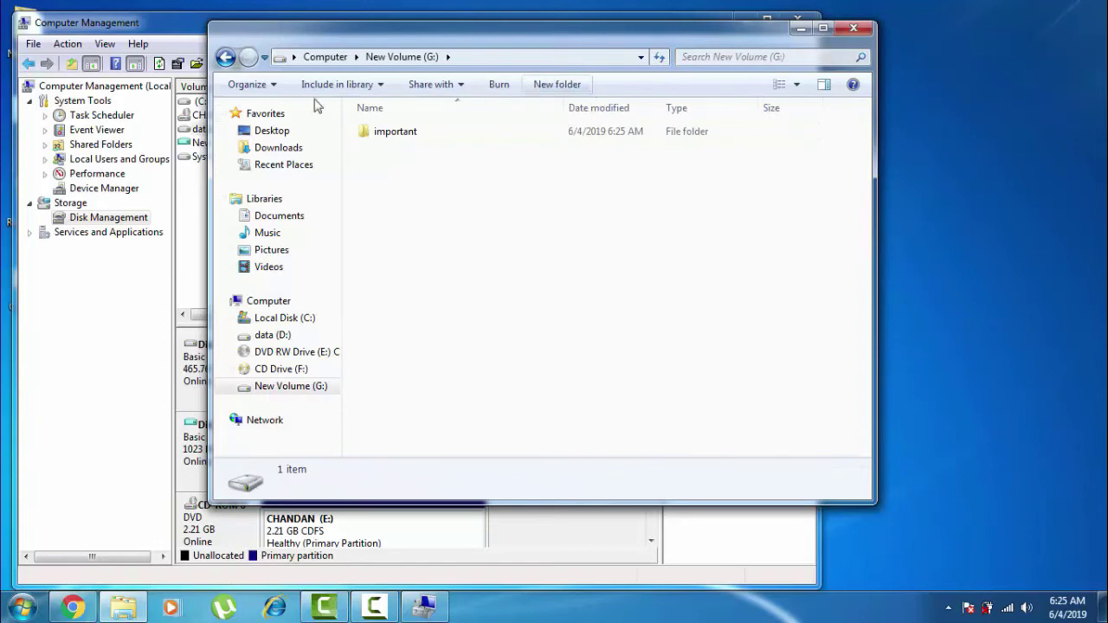
pyautogui.click(225, 56)
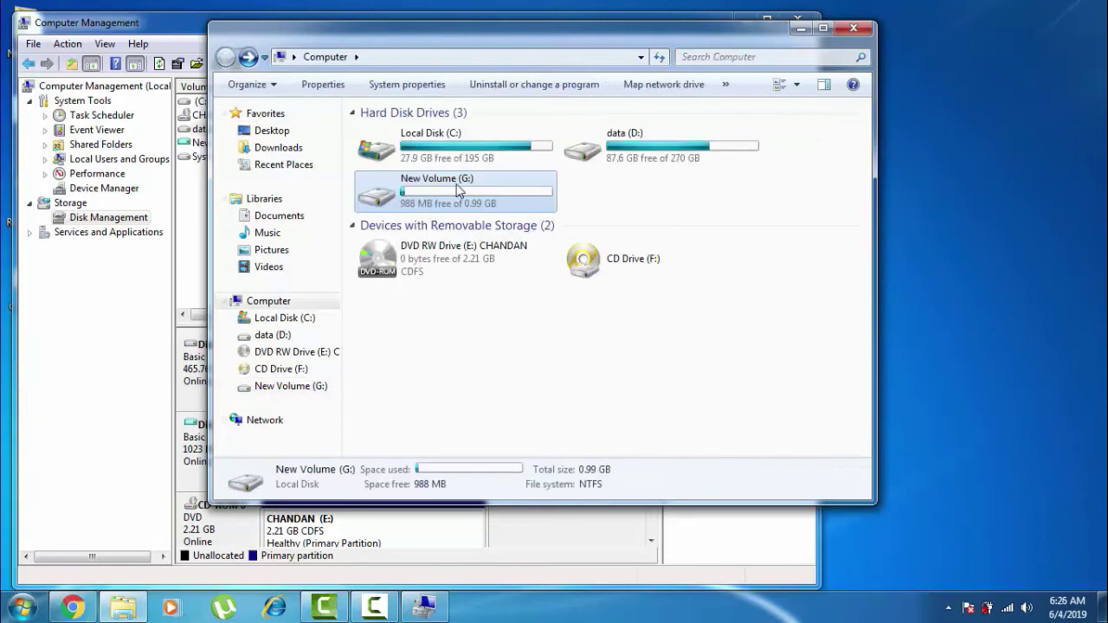
pyautogui.click(853, 28)
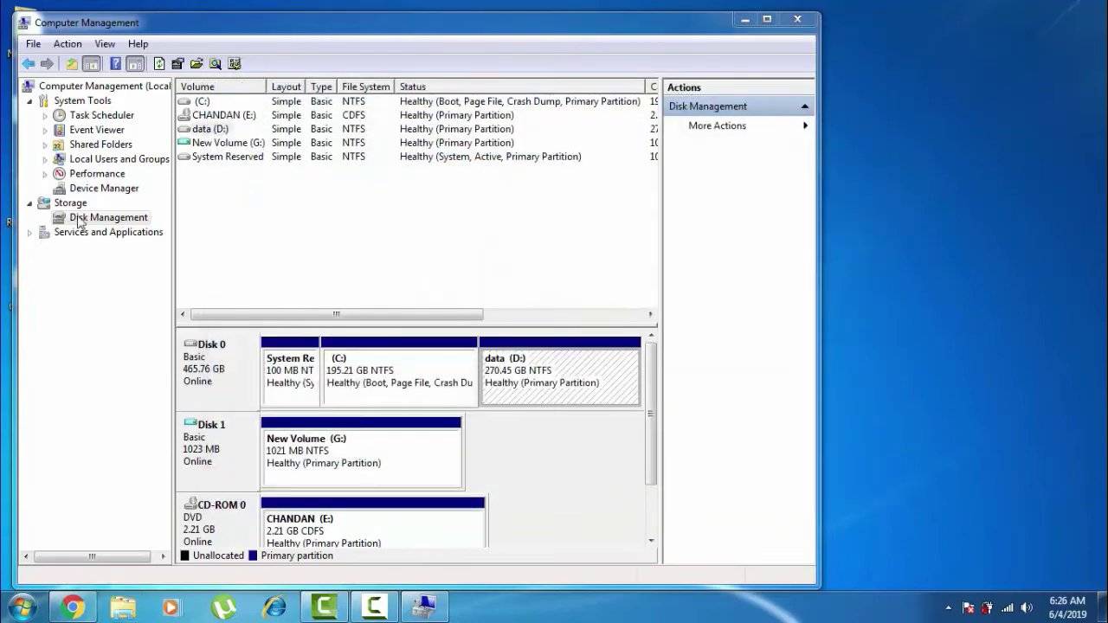
# Step: Detach the virtual hard disk Disk 1 without deleting its virtual hard disk file
pyautogui.rightClick(79, 222)
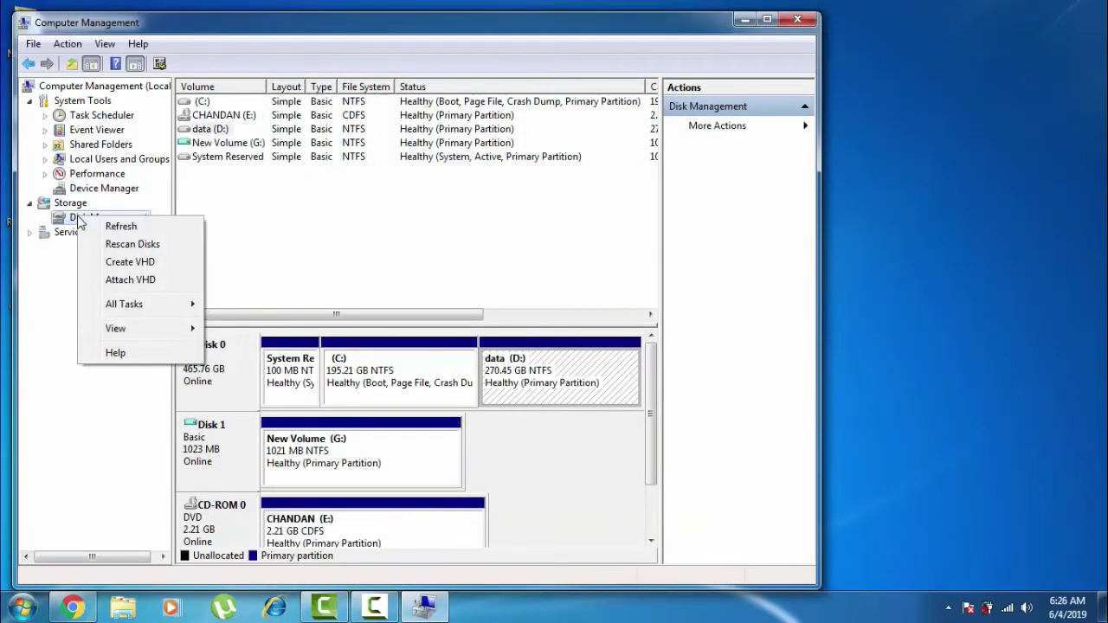
pyautogui.click(208, 447)
pyautogui.rightClick(208, 447)
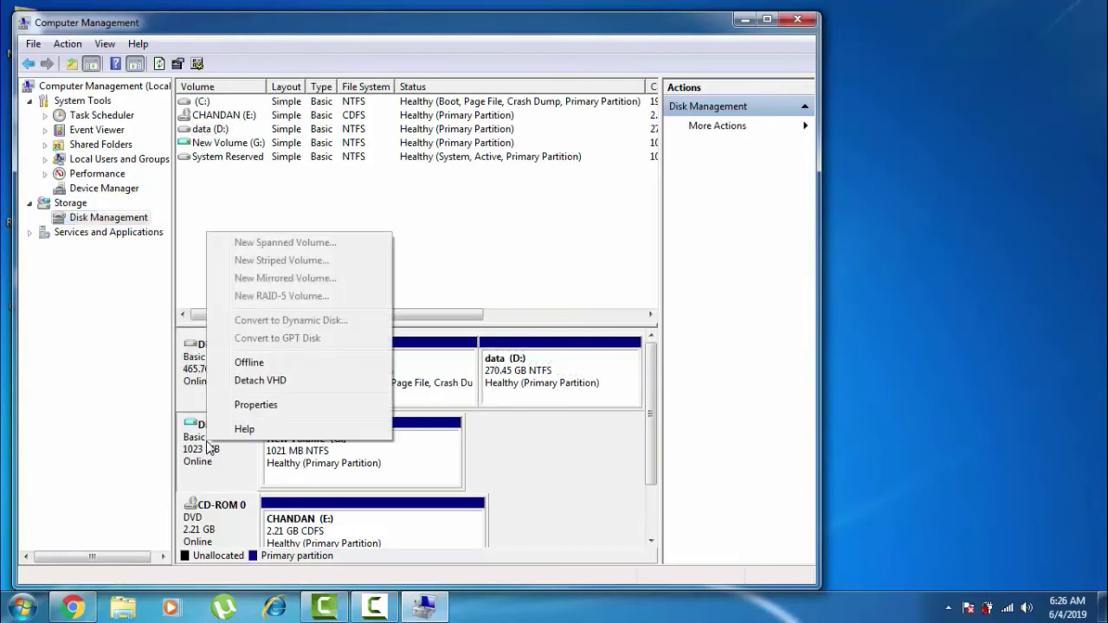
pyautogui.click(278, 380)
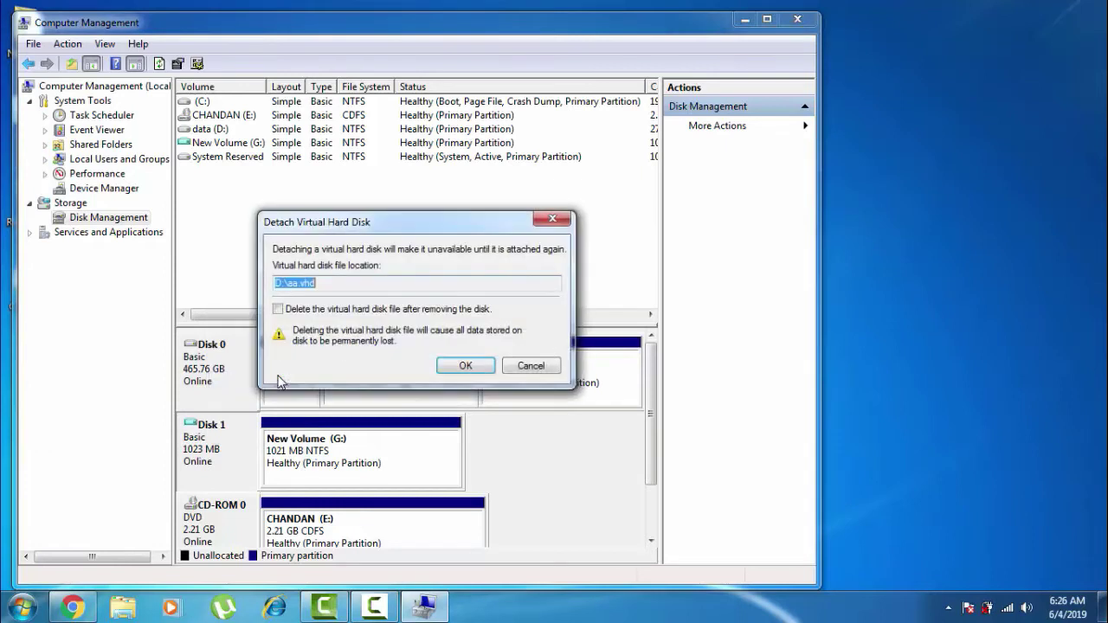
pyautogui.click(463, 366)
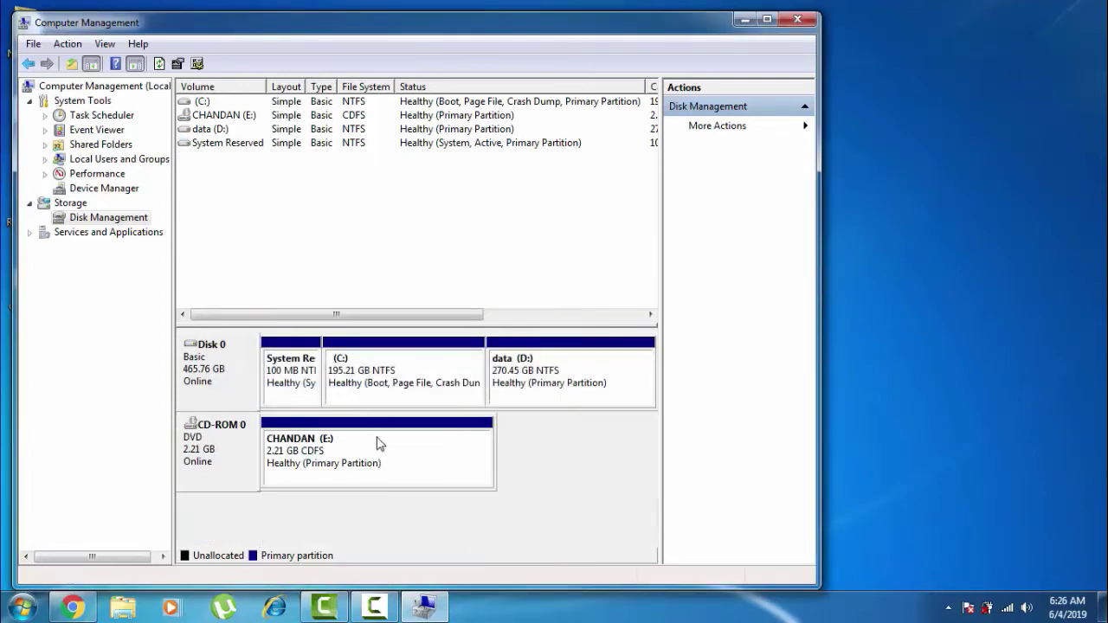
# Step: Switch to Windows Explorer and check the computer's drives and the data (D:) drive for the virtual hard disk file
pyautogui.click(126, 611)
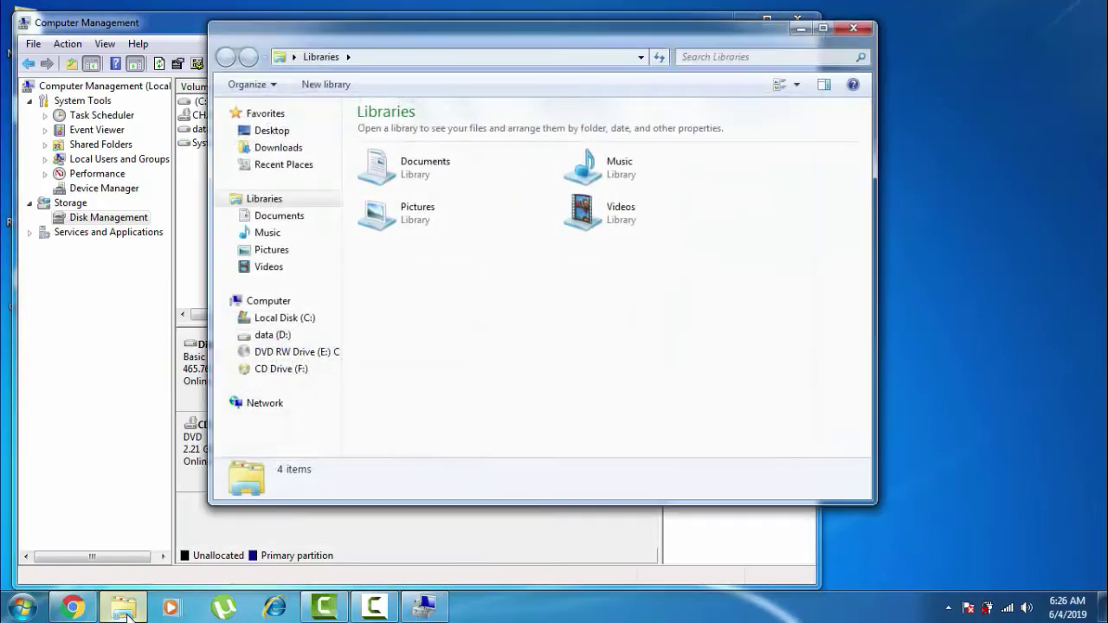
pyautogui.click(266, 301)
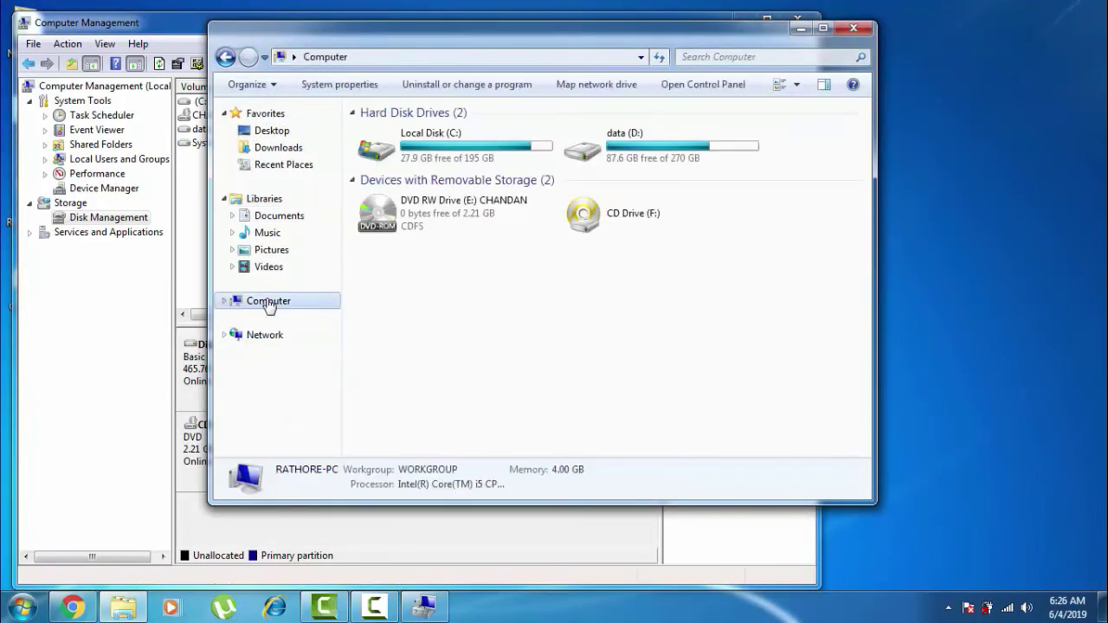
pyautogui.doubleClick(624, 154)
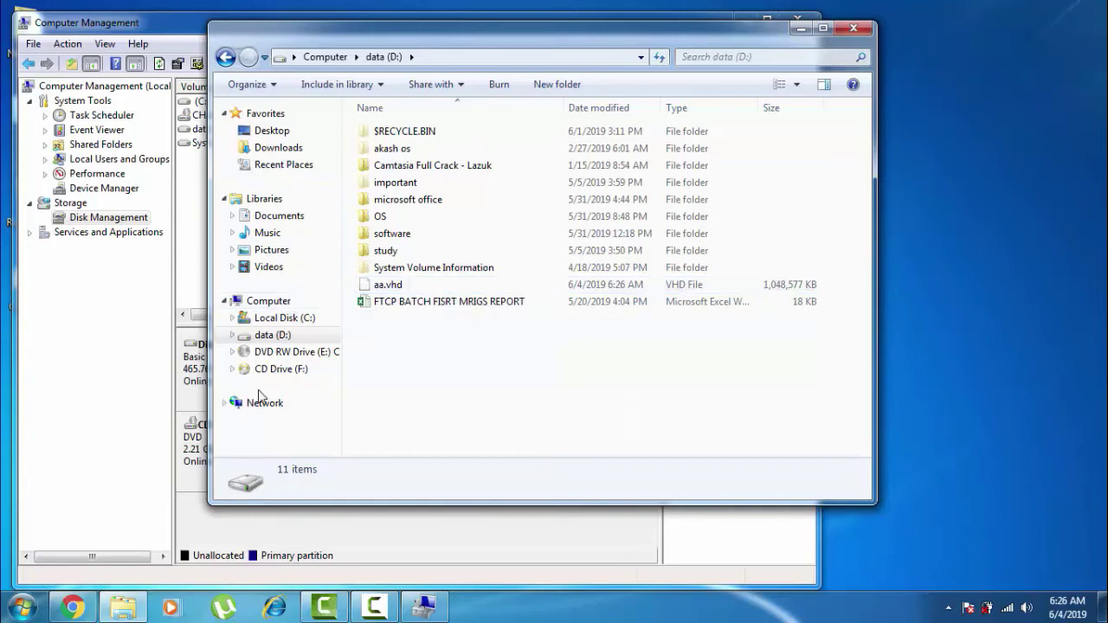
# Step: Switch back to Computer Management and attach the virtual hard disk D:\aa.vhd as read-only
pyautogui.click(423, 607)
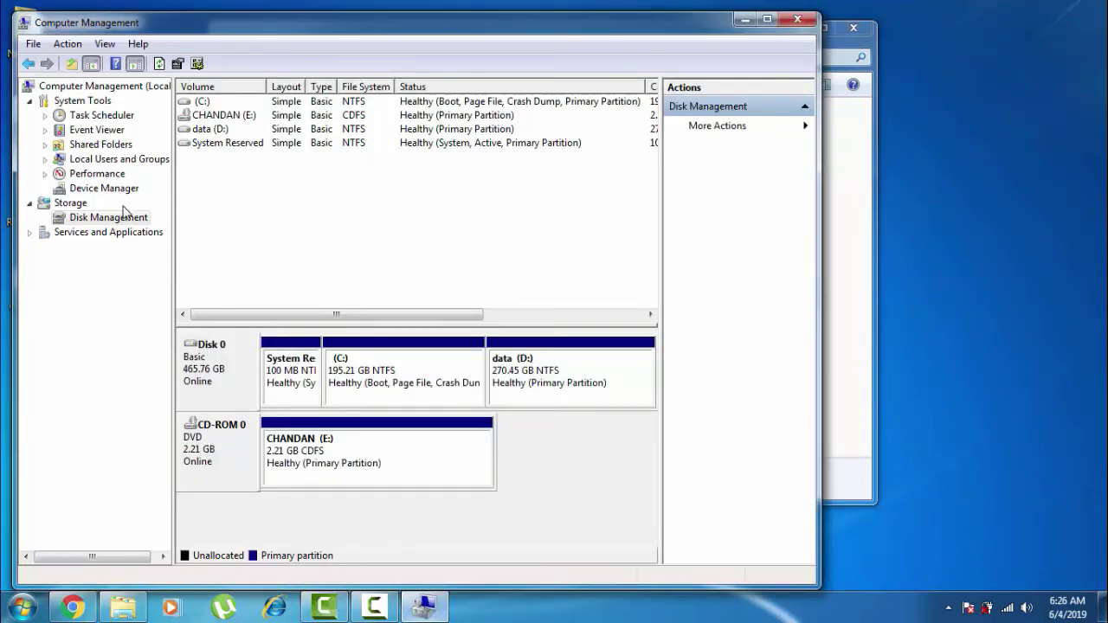
pyautogui.rightClick(123, 222)
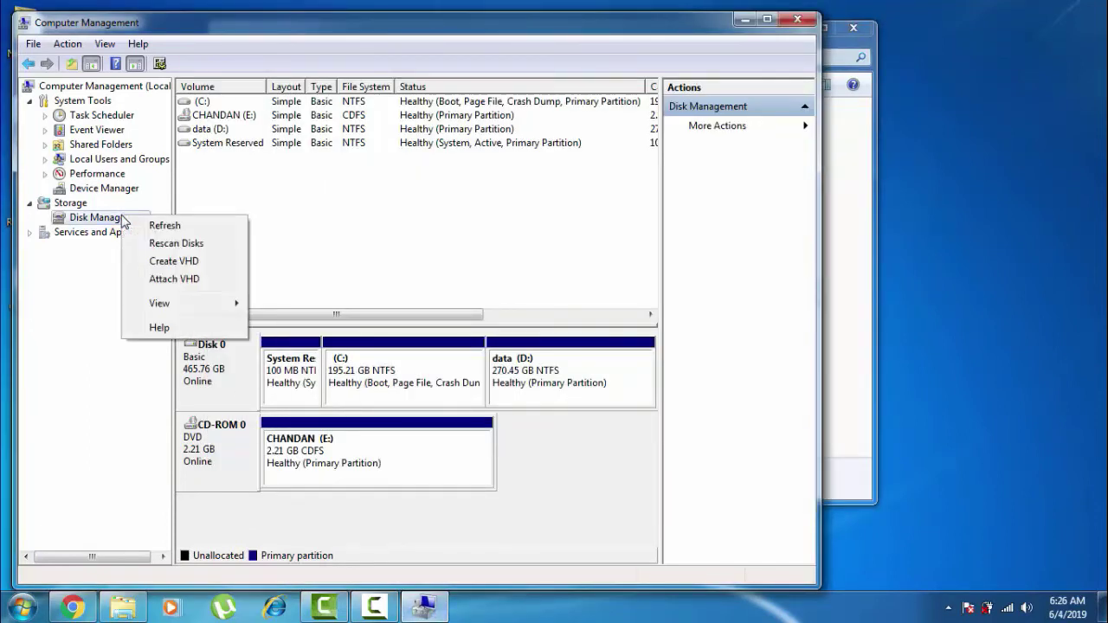
pyautogui.click(155, 280)
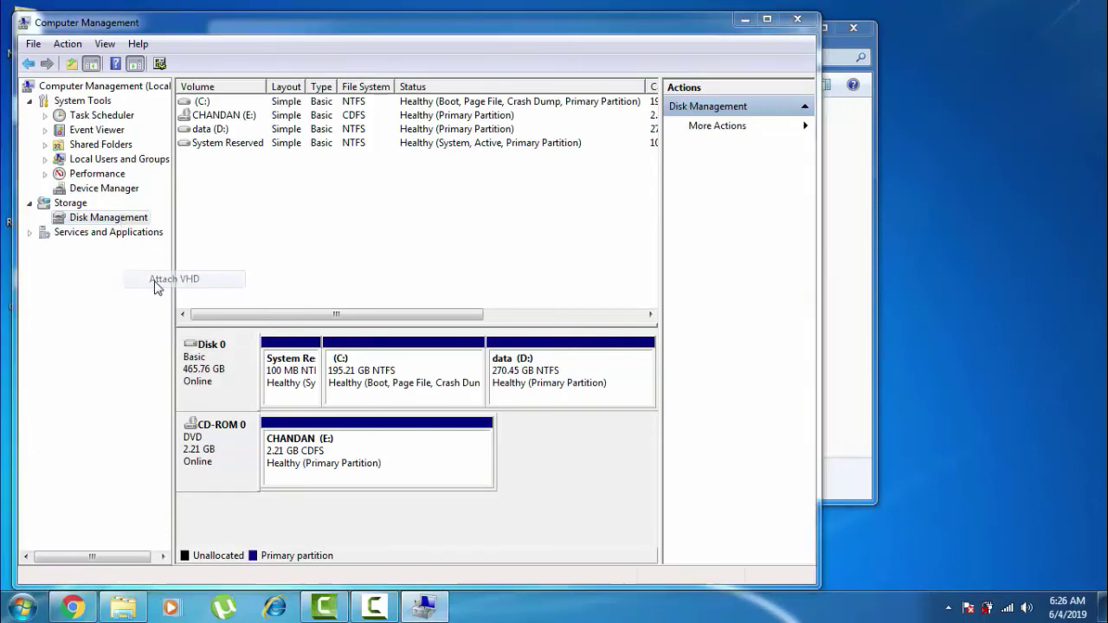
pyautogui.click(527, 307)
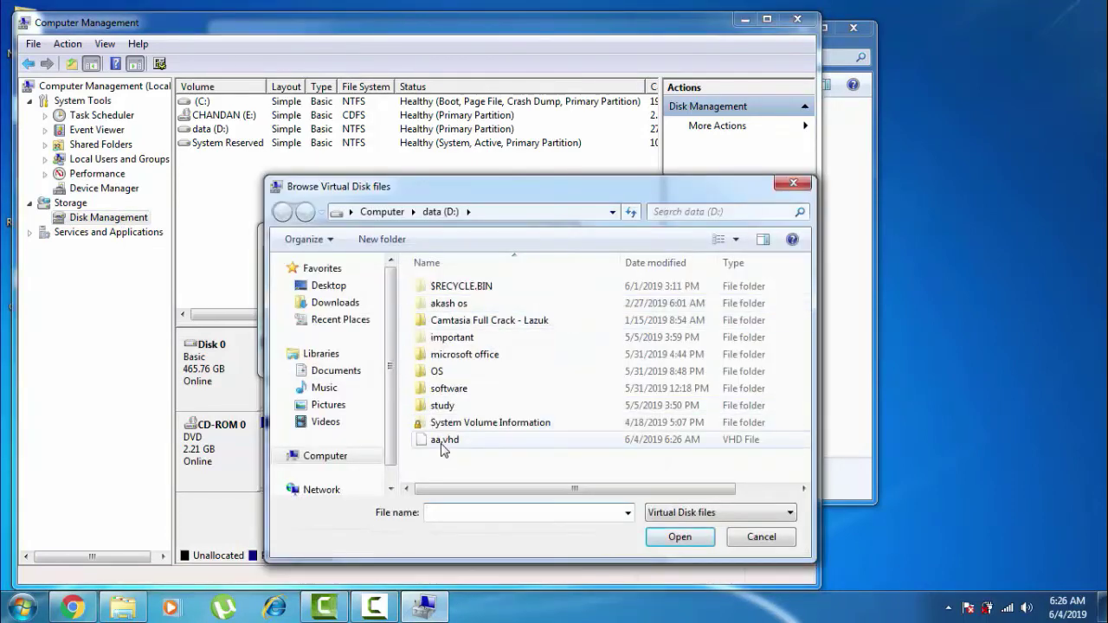
pyautogui.doubleClick(444, 440)
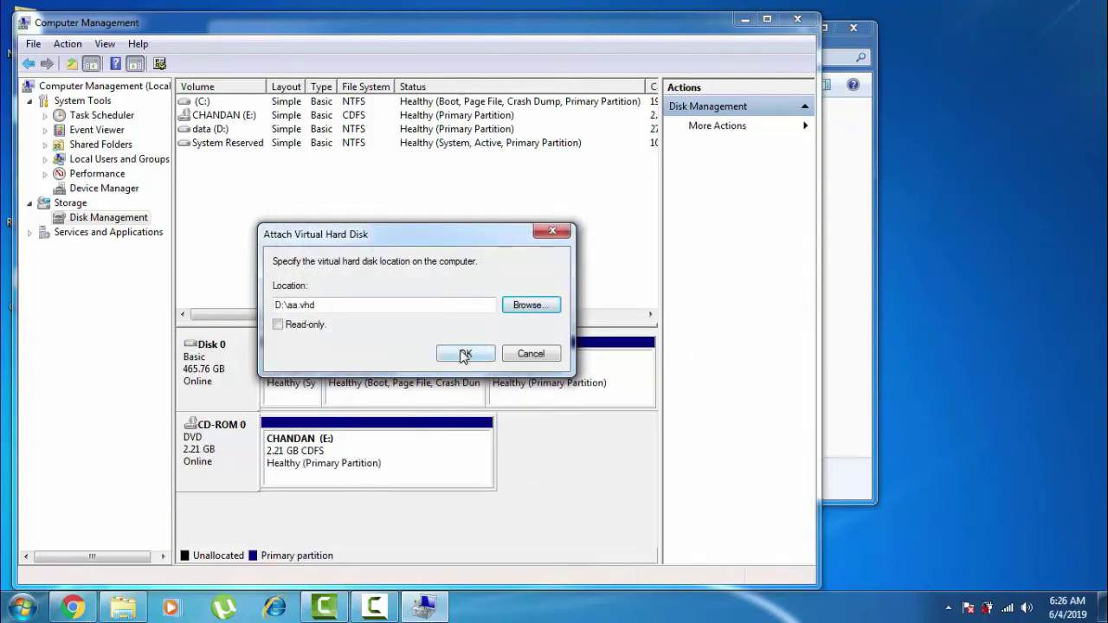
pyautogui.click(312, 331)
pyautogui.click(464, 353)
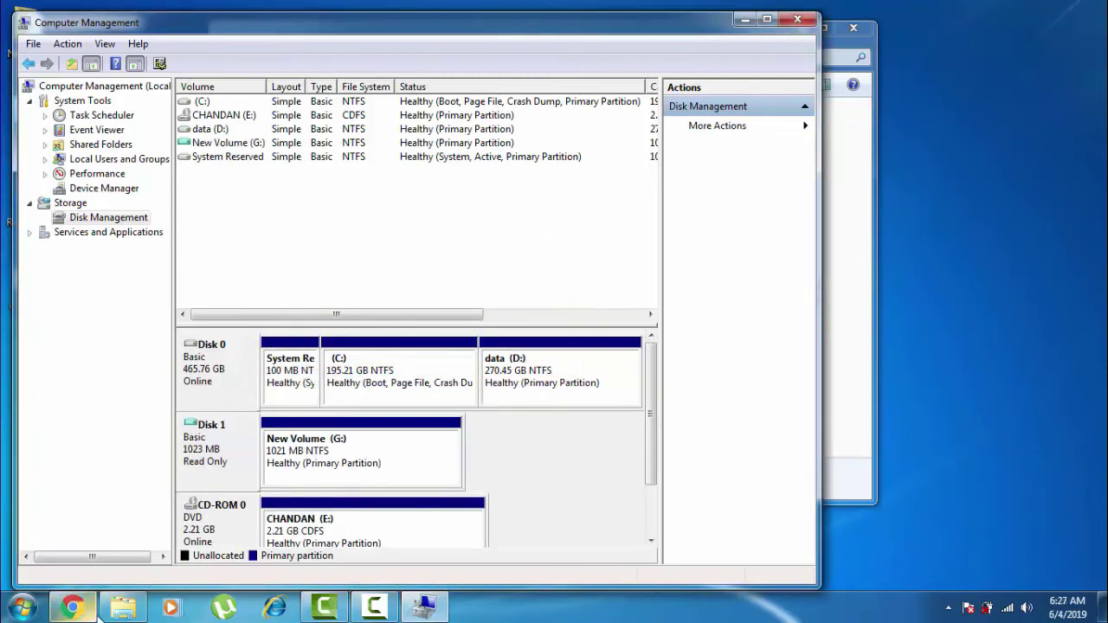
# Step: Switch to Windows Explorer, check which folder commands New Volume (G:) offers, and open its important folder
pyautogui.click(122, 607)
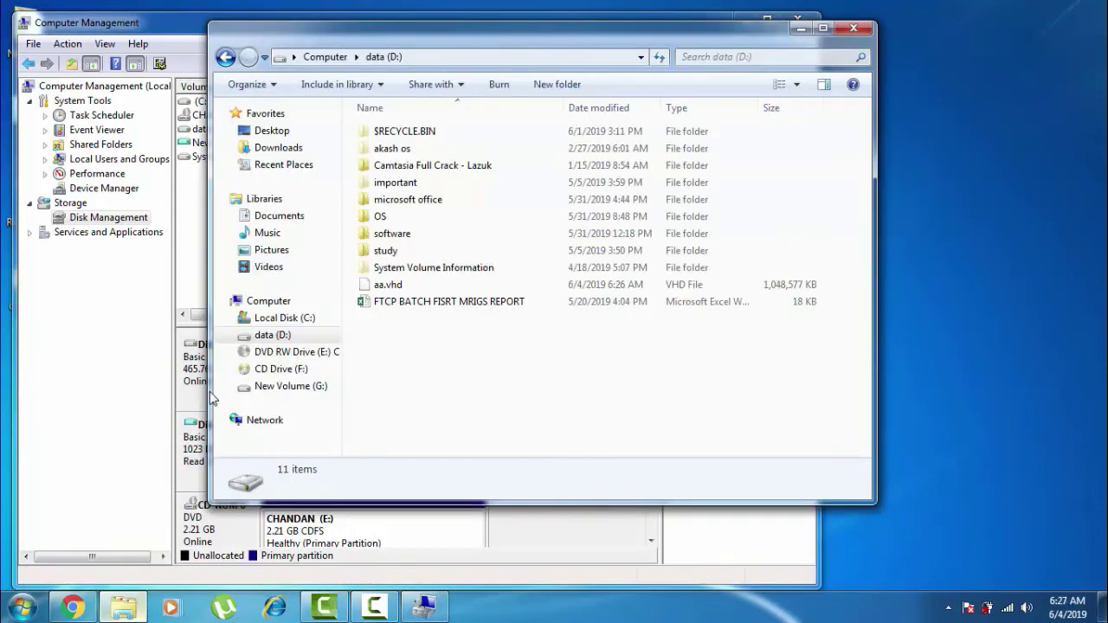
pyautogui.click(275, 302)
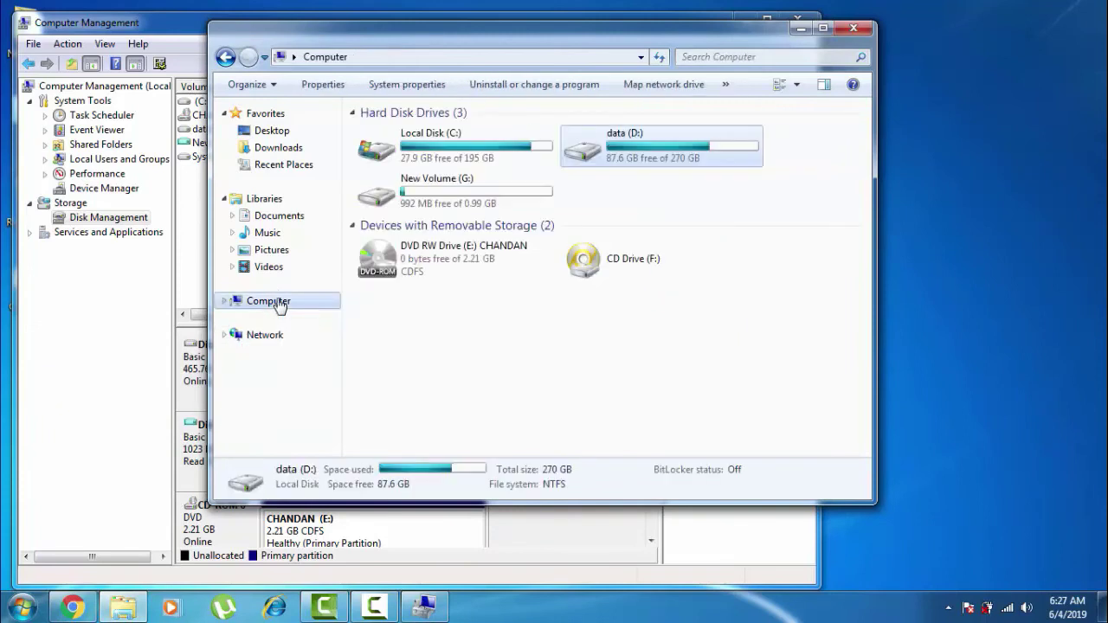
pyautogui.doubleClick(437, 199)
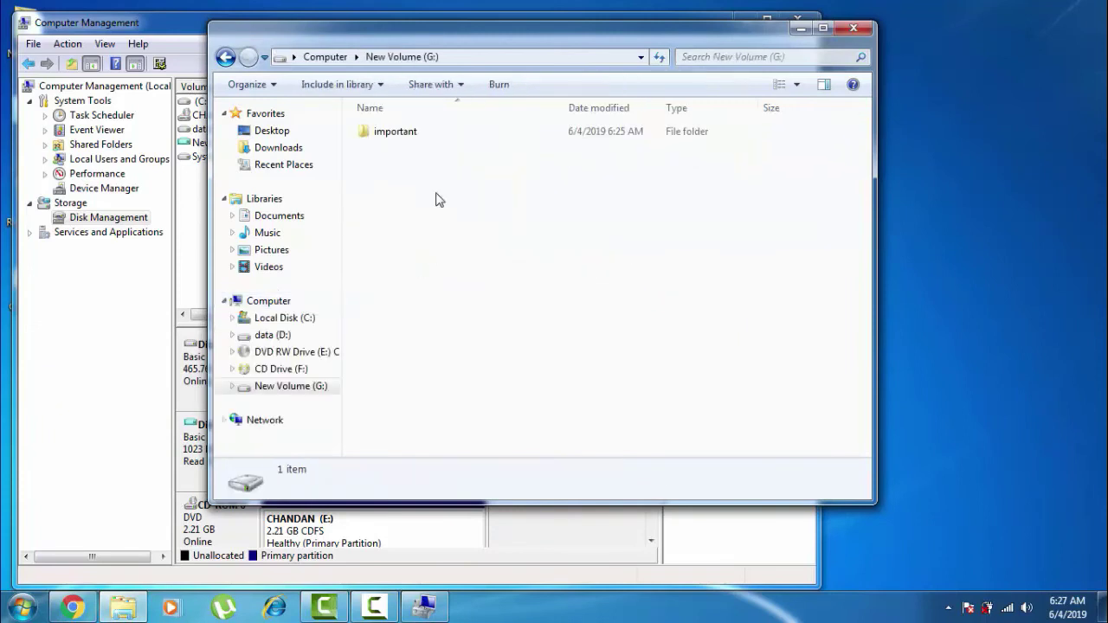
pyautogui.rightClick(374, 168)
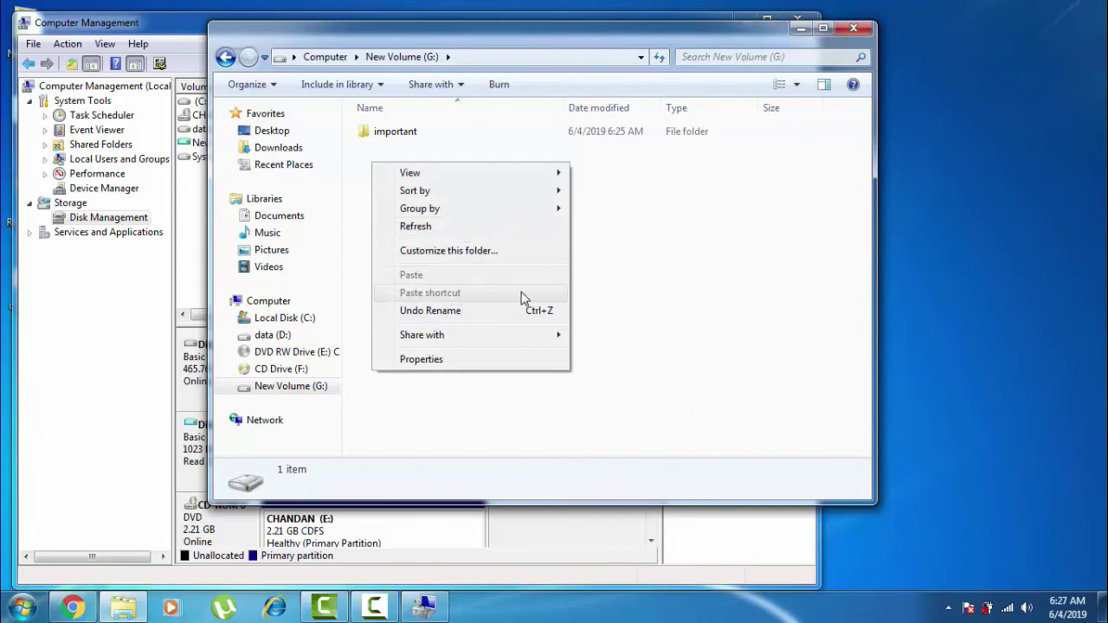
pyautogui.click(637, 267)
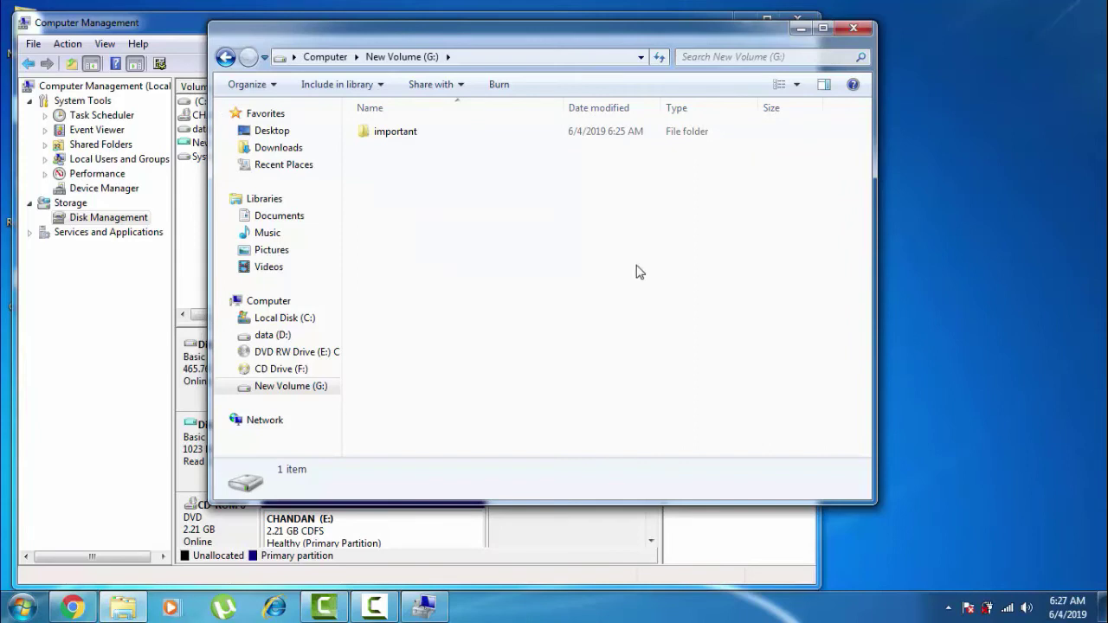
pyautogui.doubleClick(383, 135)
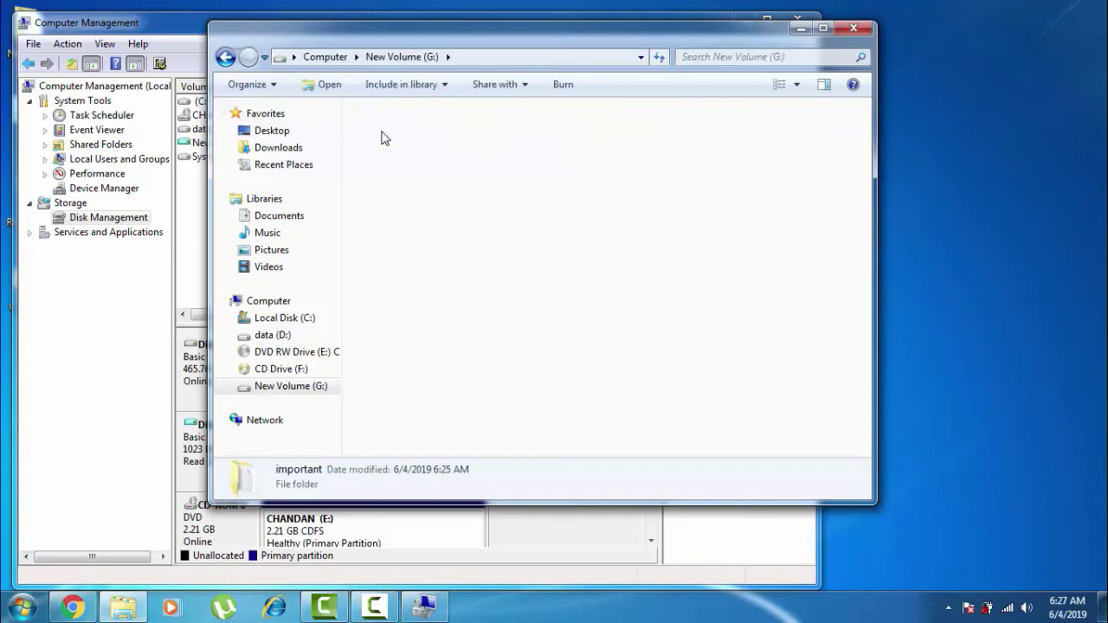
# Step: Check which commands New Text Document offers in the important folder, and return to the computer's drive overview
pyautogui.click(384, 137)
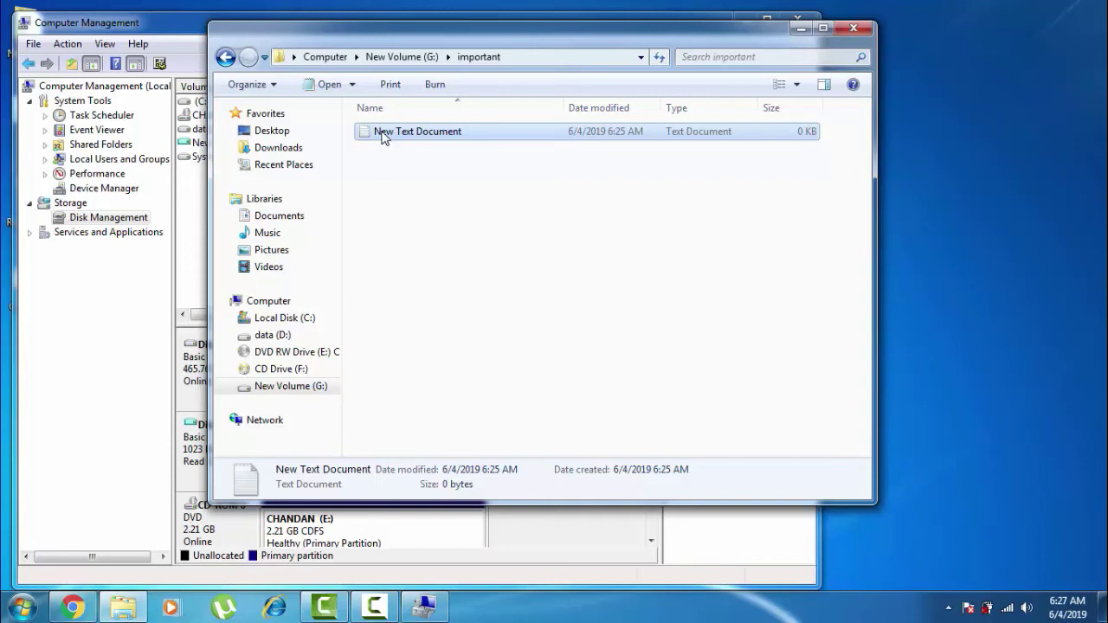
pyautogui.rightClick(383, 136)
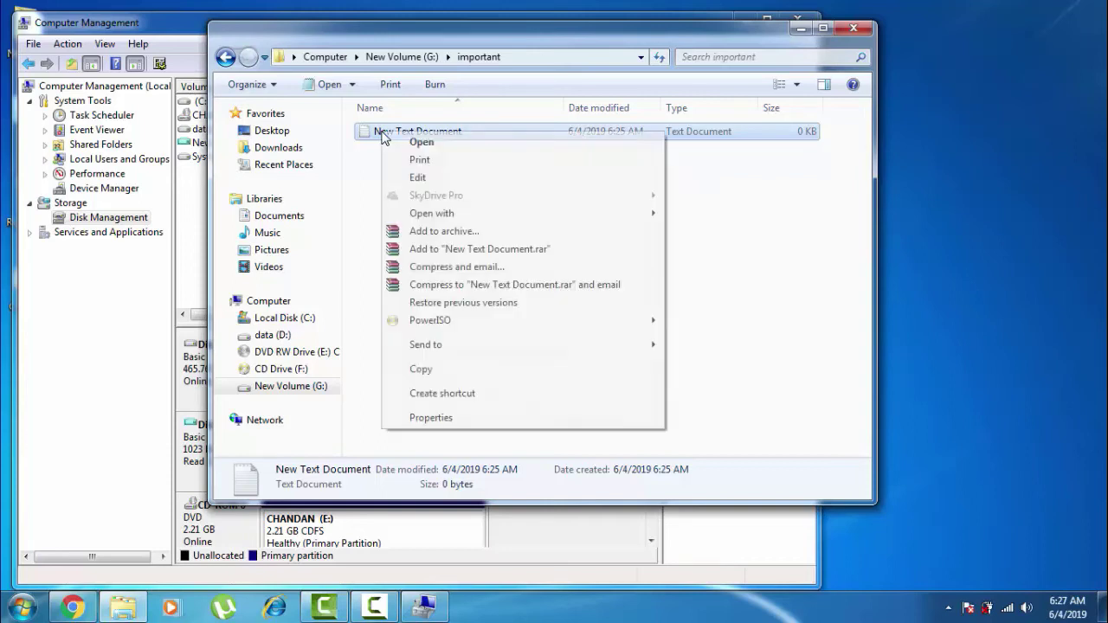
pyautogui.click(351, 208)
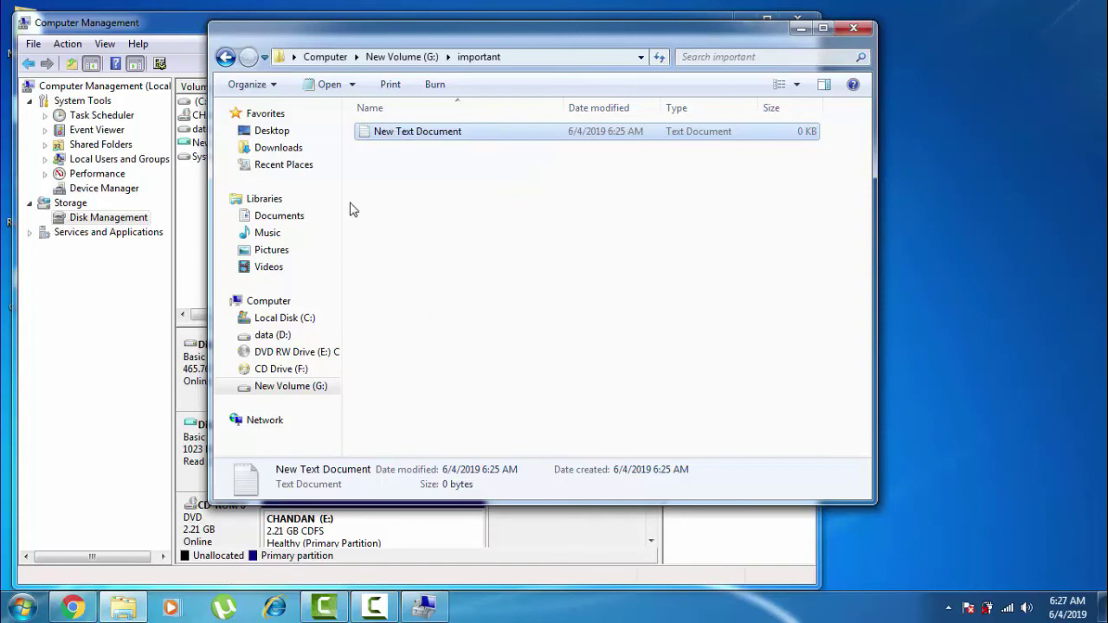
pyautogui.click(225, 57)
pyautogui.click(225, 58)
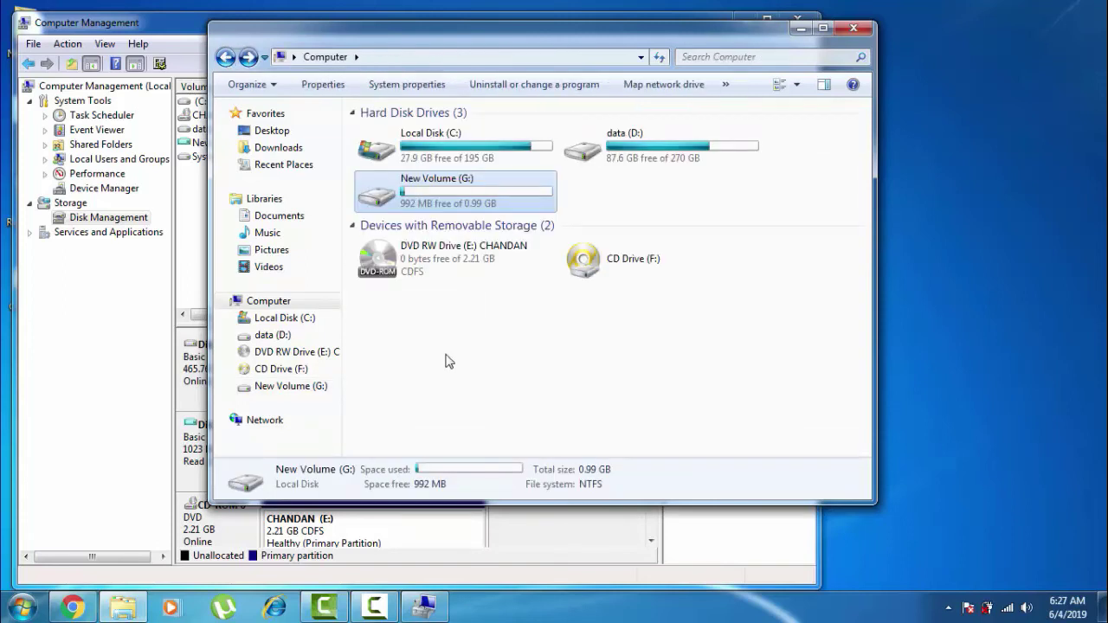
# Step: Switch to Computer Management, detach Disk 1 without deleting the D:\aa.vhd file, and close Computer Management
pyautogui.click(116, 470)
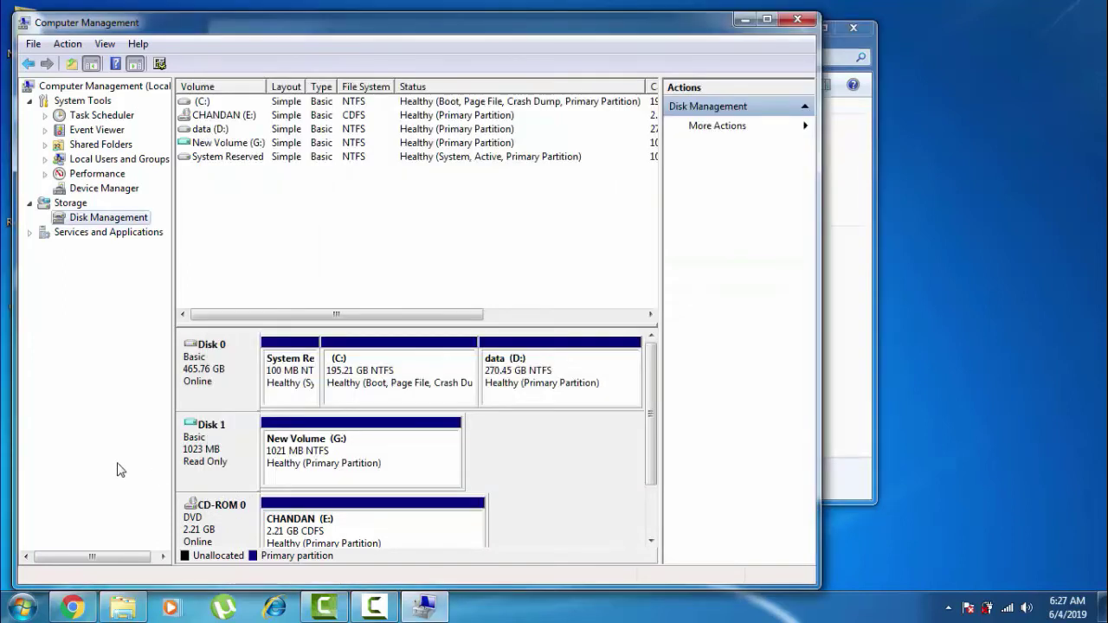
pyautogui.rightClick(209, 448)
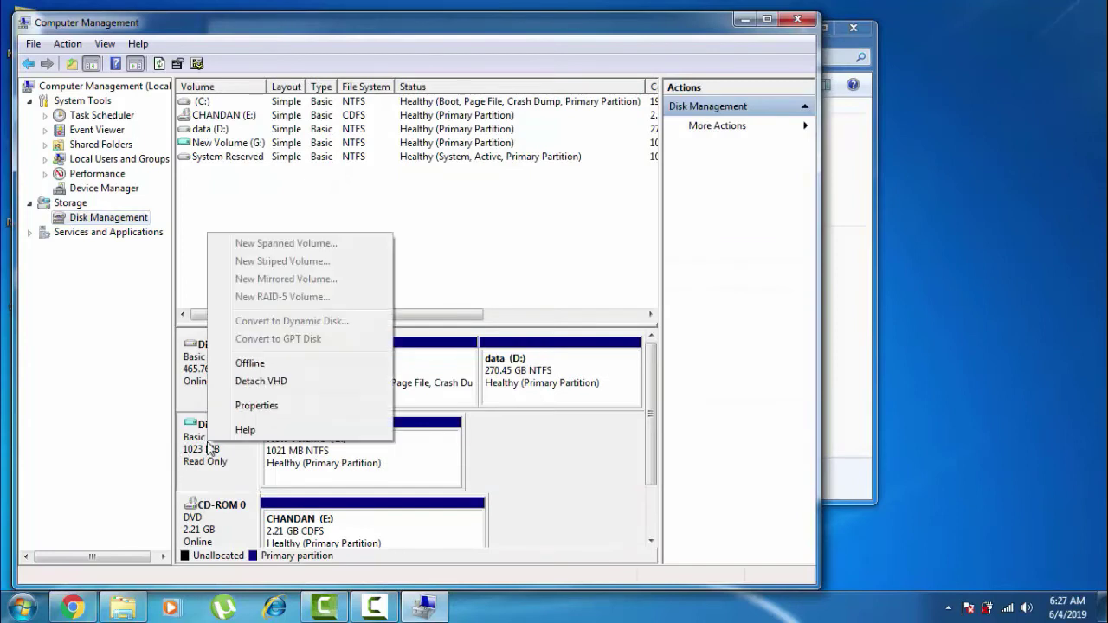
pyautogui.click(260, 382)
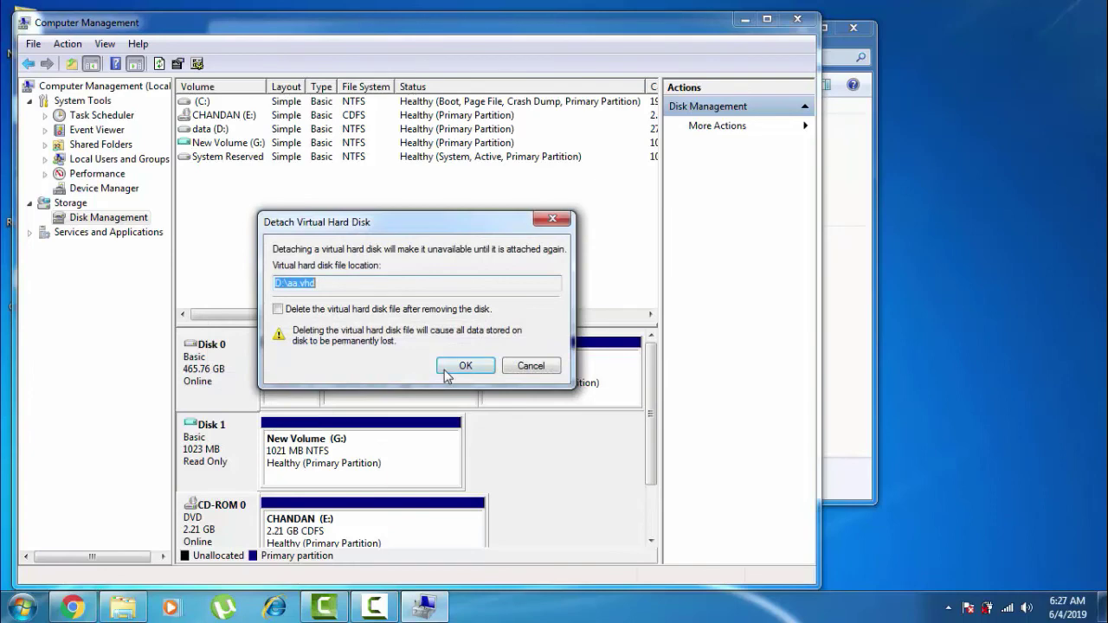
pyautogui.click(445, 370)
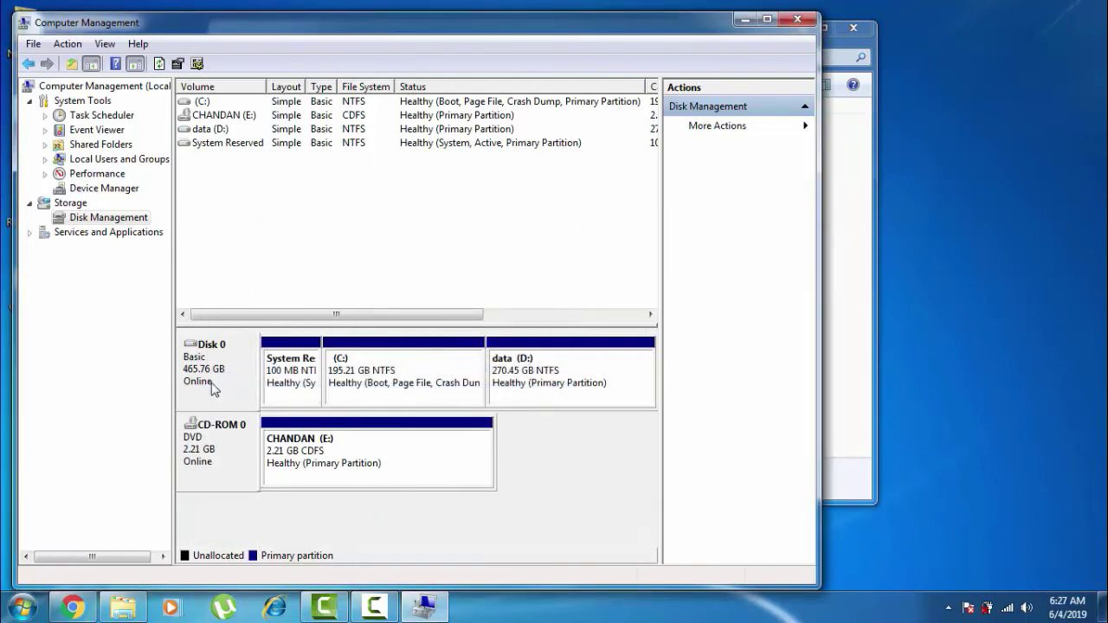
pyautogui.click(798, 18)
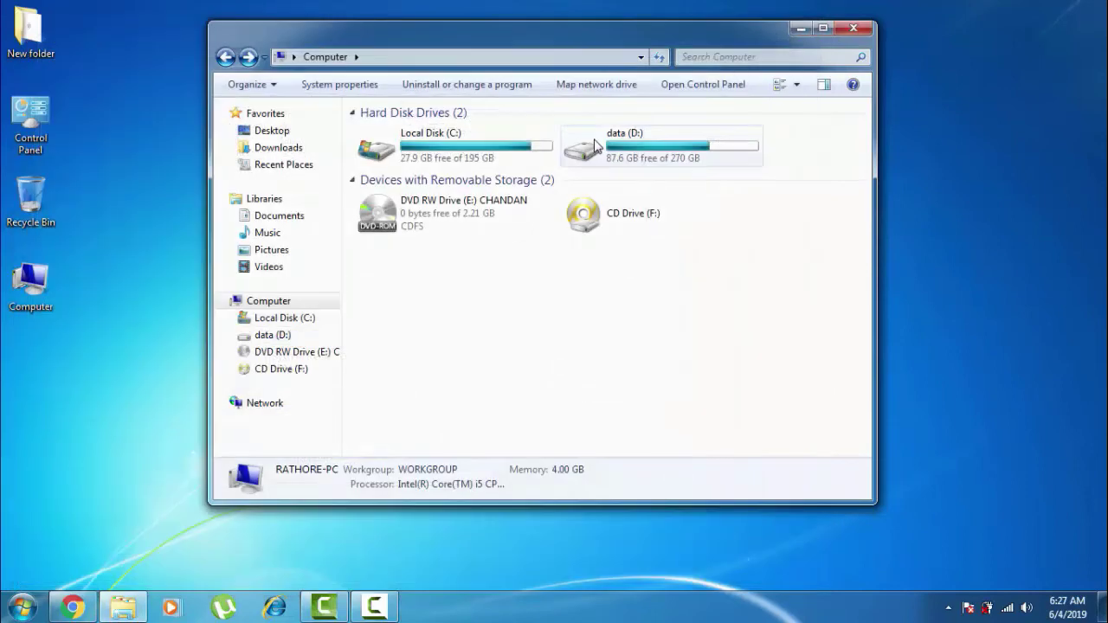
# Step: Open the data (D:) drive and keep the current color scheme with its performance message turned off for good
pyautogui.doubleClick(642, 144)
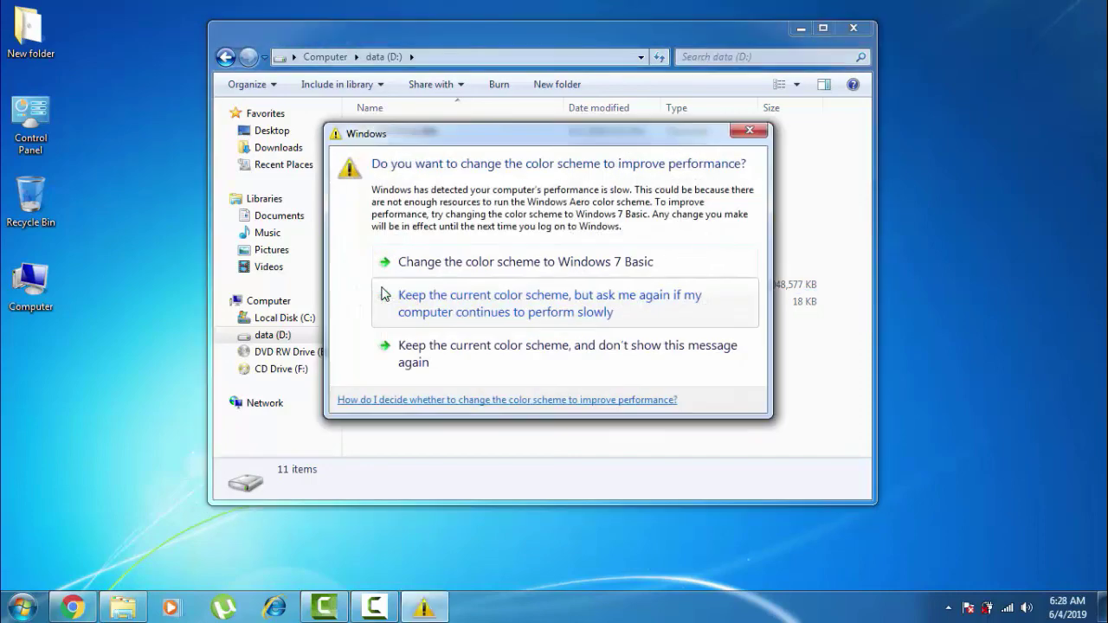
pyautogui.click(435, 351)
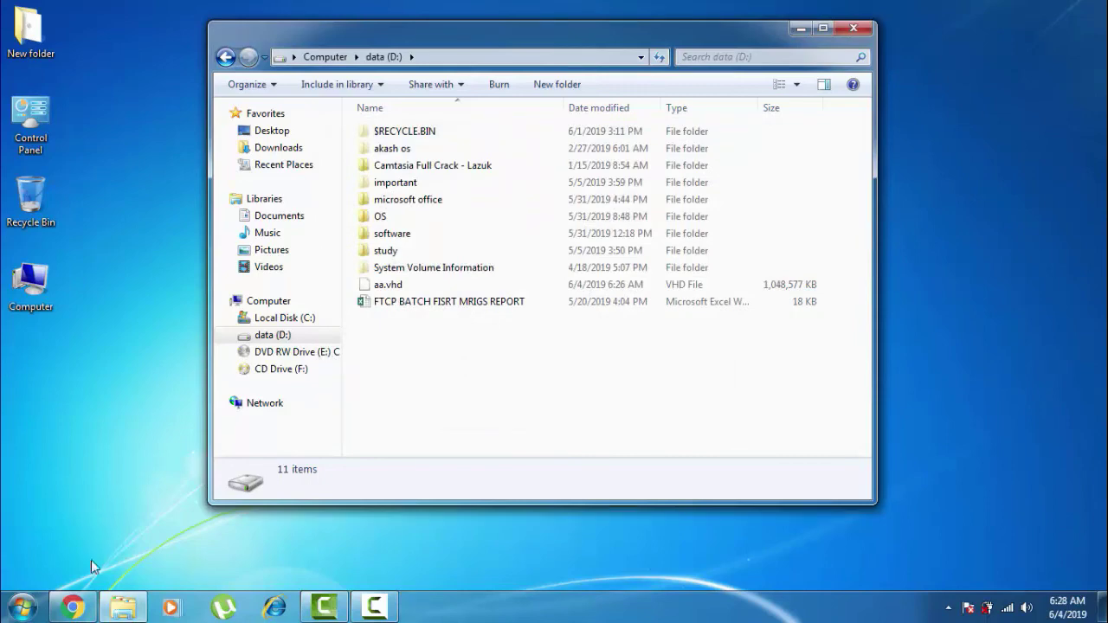
# Step: Switch to Chrome and view the YouTube search results for the Be Expert In Technologies channel
pyautogui.click(73, 606)
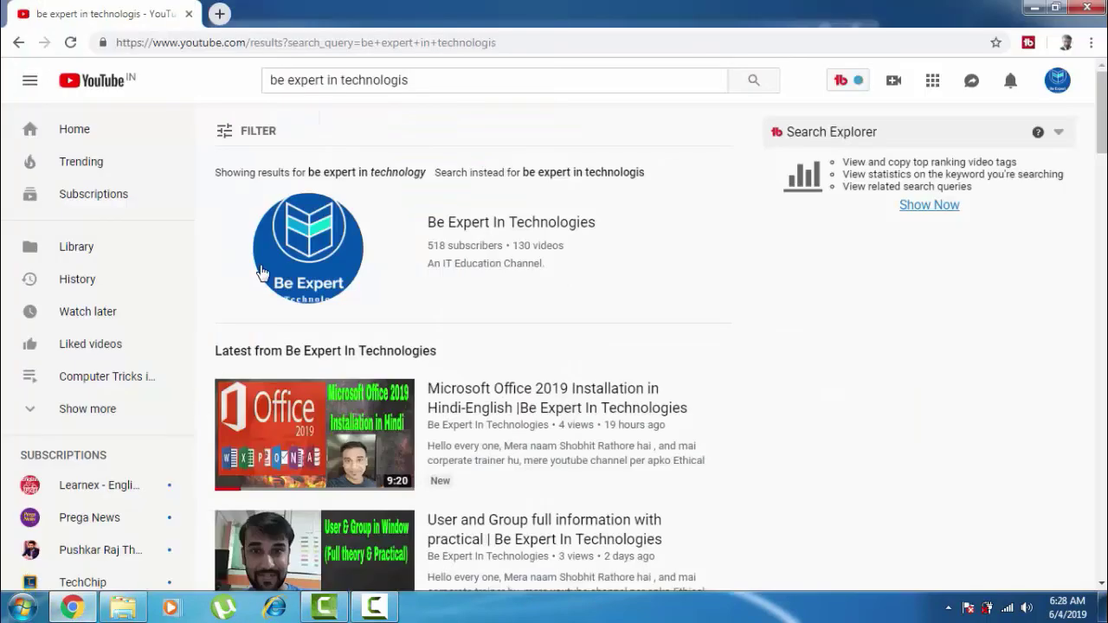